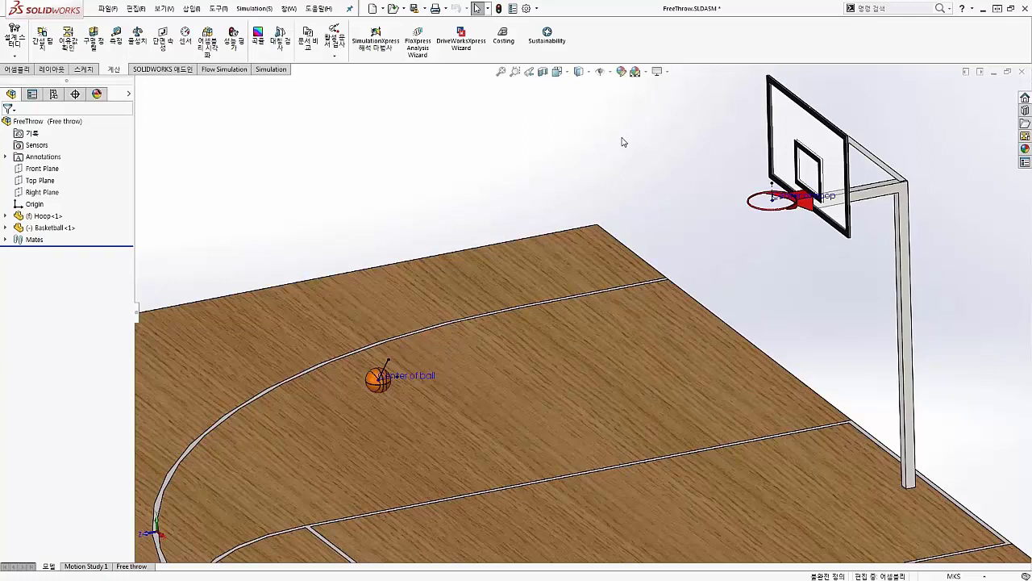
Check in the add-ins list that SOLIDWORKS Motion is active, and accept the list.
{"action": "left_click", "coordinate": [537, 8]}
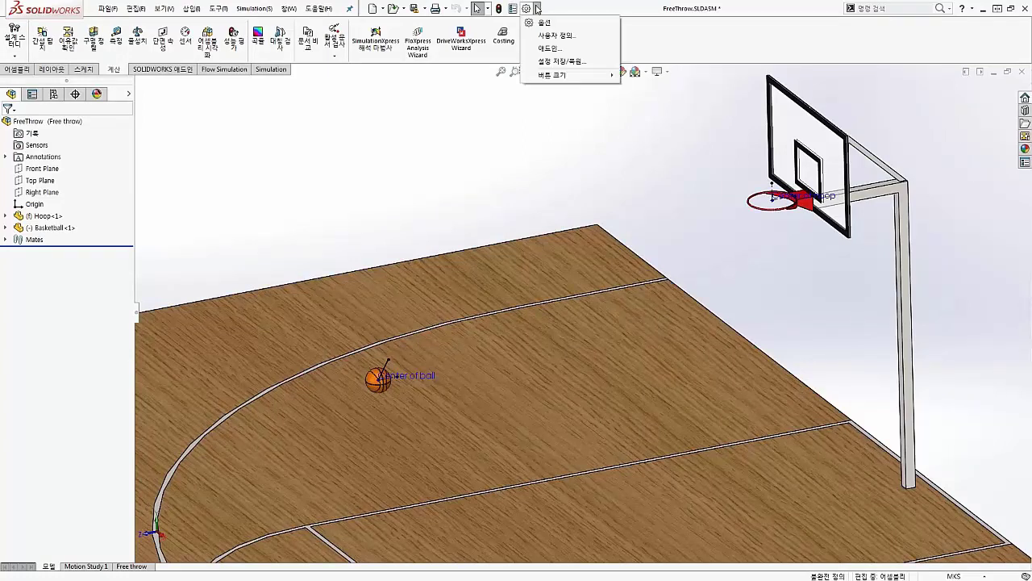
{"action": "left_click", "coordinate": [553, 49]}
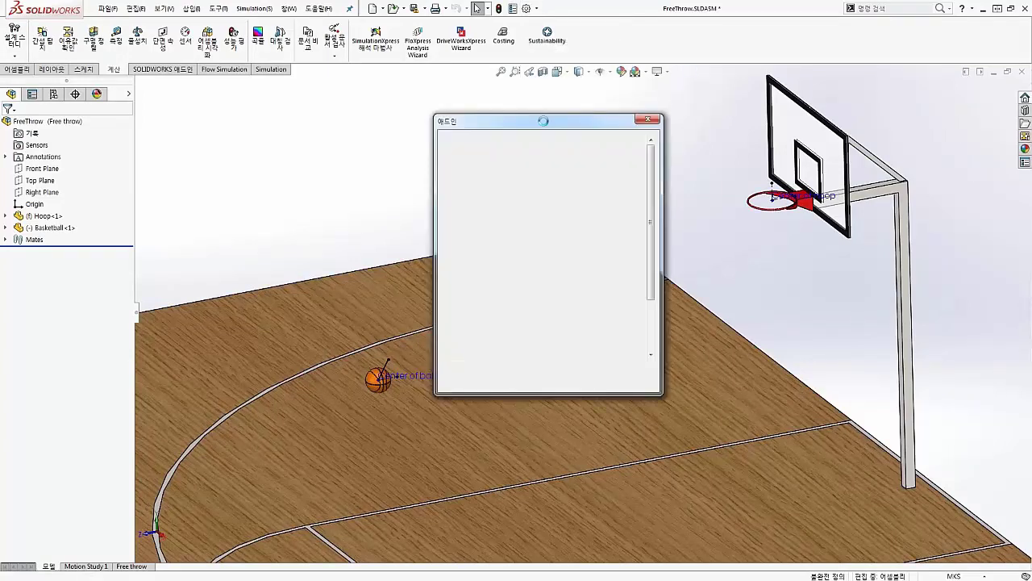
{"action": "left_click_drag", "start_coordinate": [544, 120], "coordinate": [533, 104]}
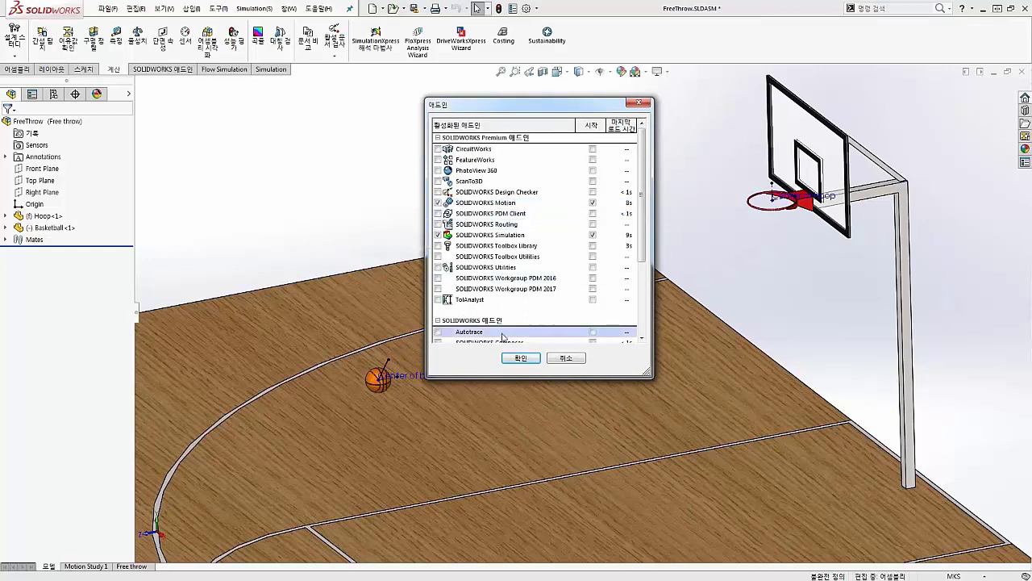
{"action": "left_click", "coordinate": [518, 360]}
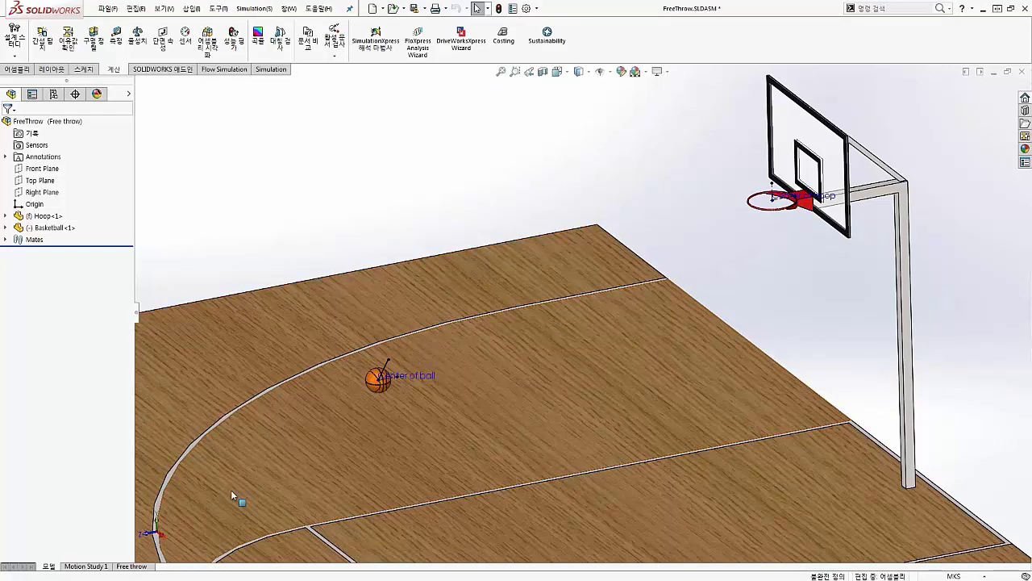
Examine the mates in the assembly model and compare them with the mates listed in the Free throw motion study.
{"action": "left_click", "coordinate": [132, 566]}
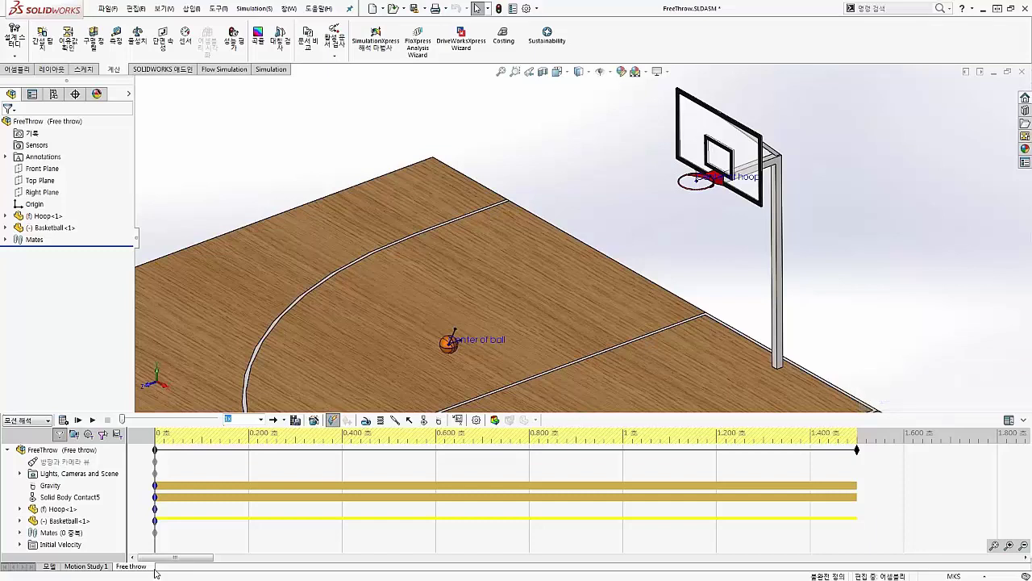
{"action": "left_click", "coordinate": [48, 567]}
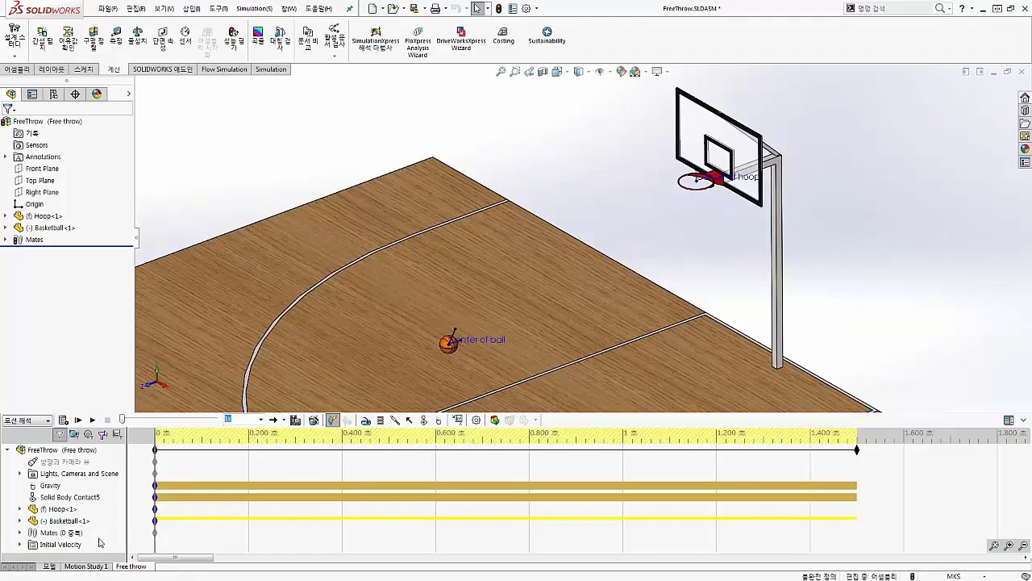
{"action": "left_click", "coordinate": [50, 566]}
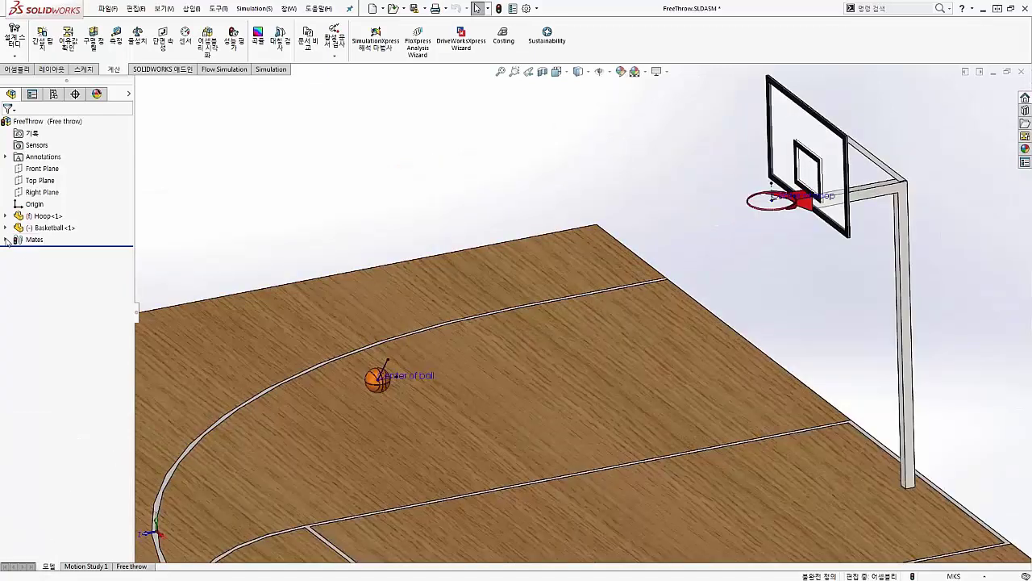
{"action": "left_click", "coordinate": [6, 240]}
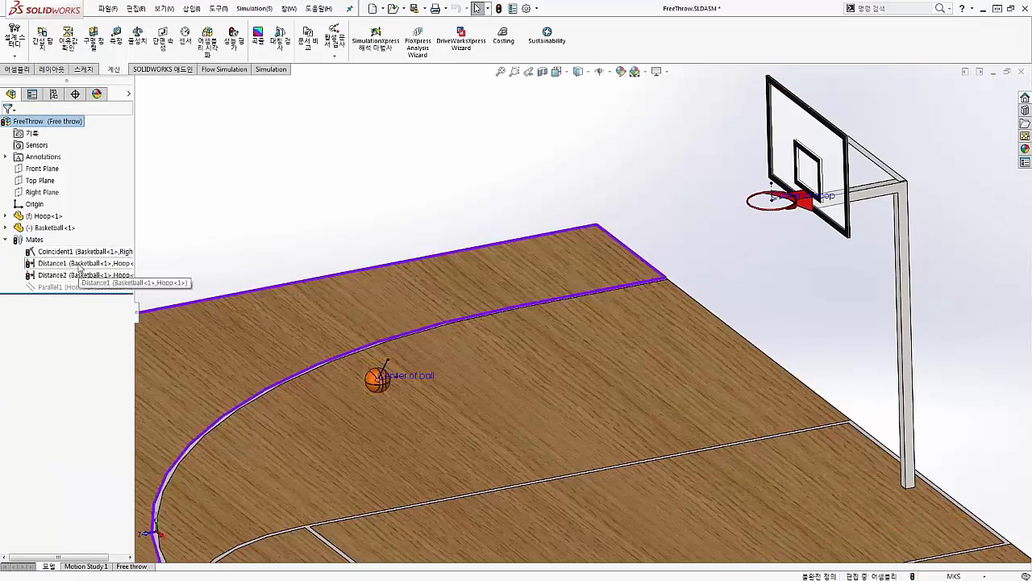
{"action": "left_click", "coordinate": [6, 240]}
{"action": "left_click", "coordinate": [86, 566]}
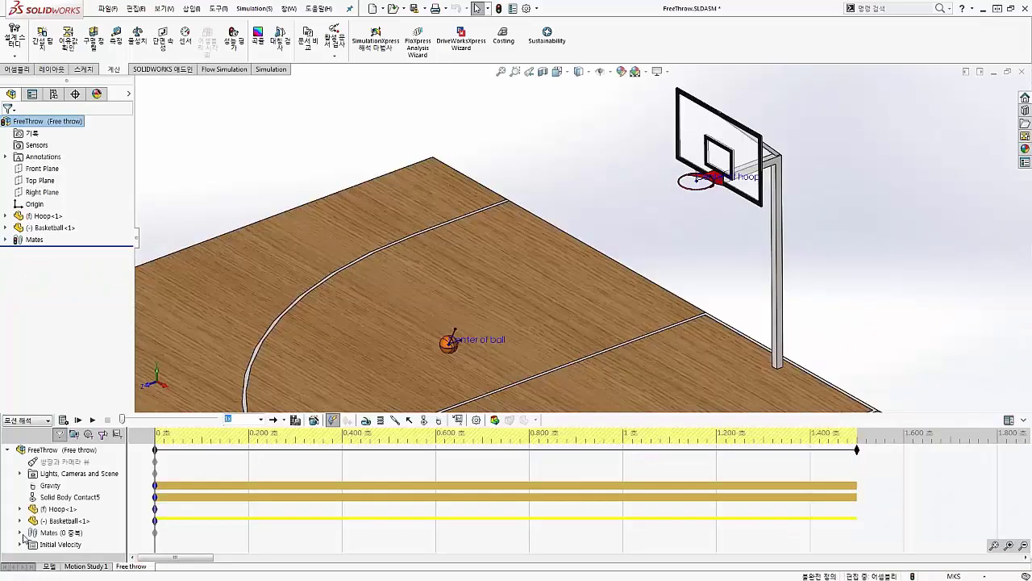
{"action": "left_click", "coordinate": [21, 534]}
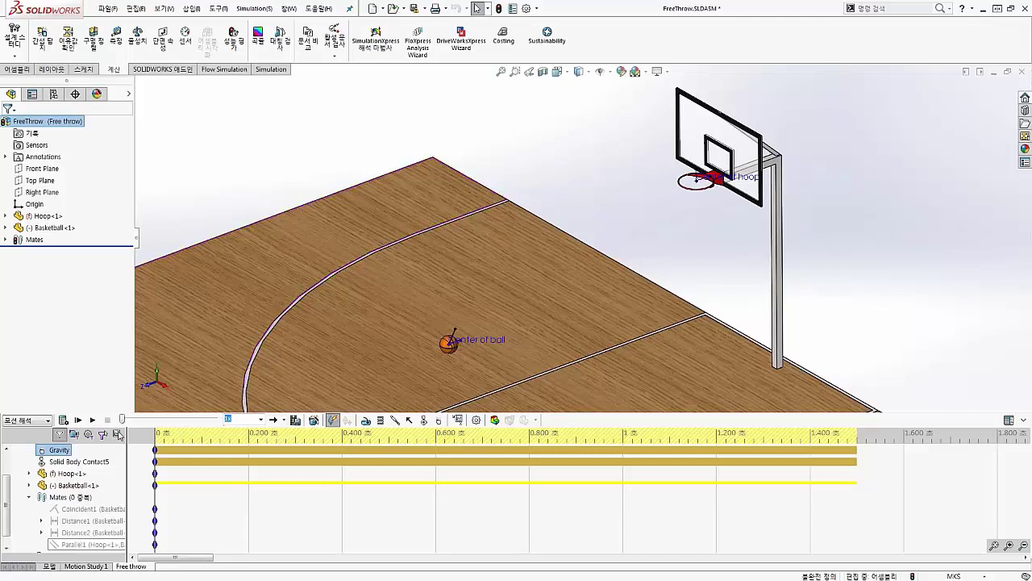
{"action": "scroll", "coordinate": [136, 458], "scroll_direction": "up", "scroll_amount": 1}
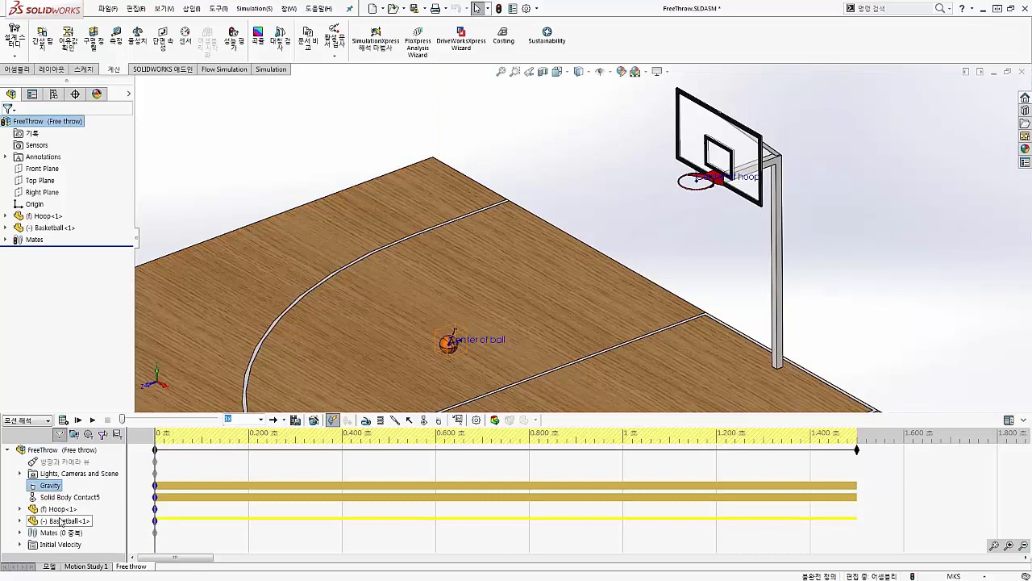
Set the Basketball's initial linear velocity to 7 m/s, calculate the Free throw study and return the timeline to its start.
{"action": "right_click", "coordinate": [61, 523]}
{"action": "left_click", "coordinate": [103, 380]}
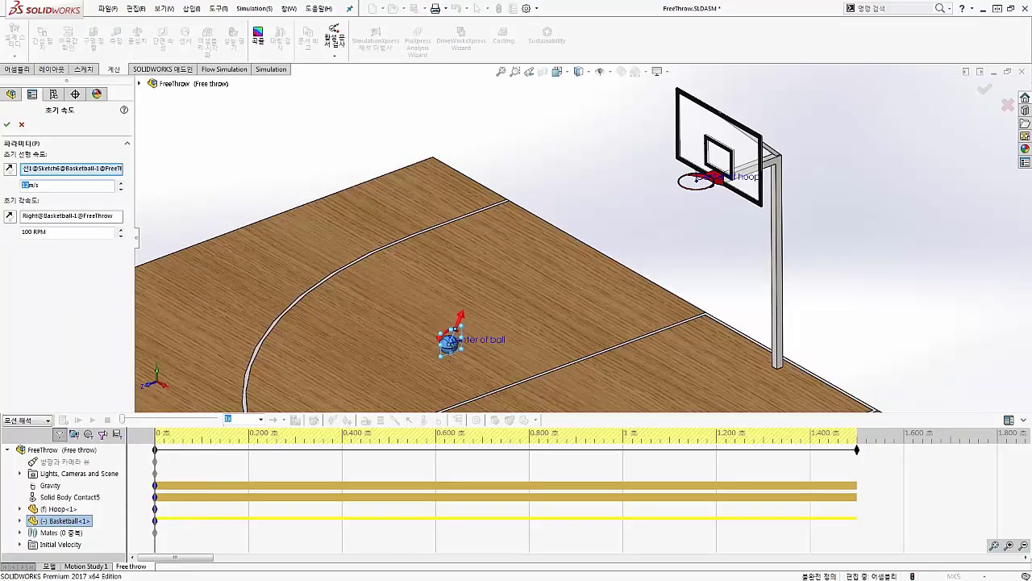
{"action": "type", "text": "9"}
{"action": "left_click", "coordinate": [32, 233]}
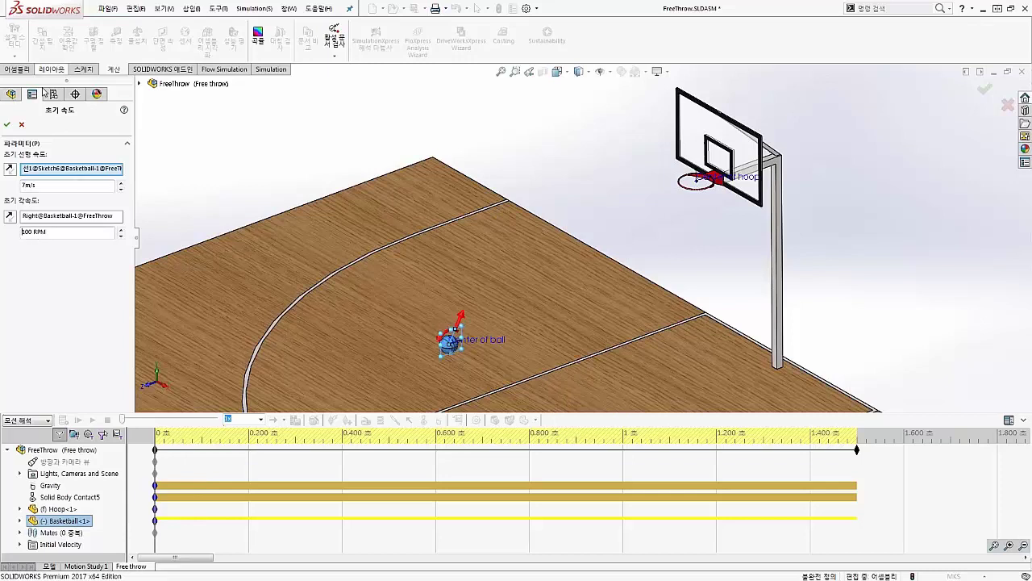
{"action": "left_click", "coordinate": [6, 124]}
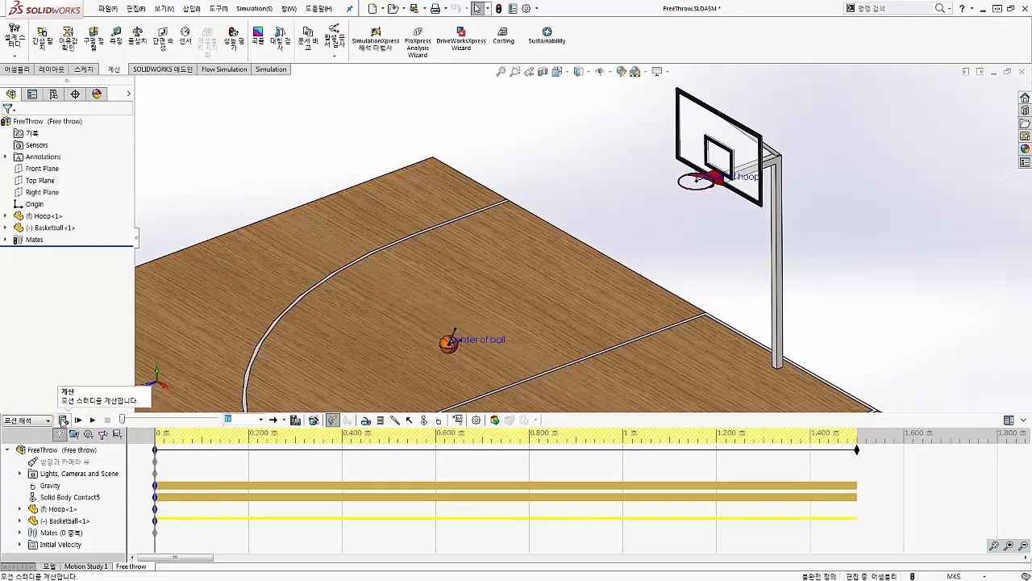
{"action": "left_click", "coordinate": [64, 418]}
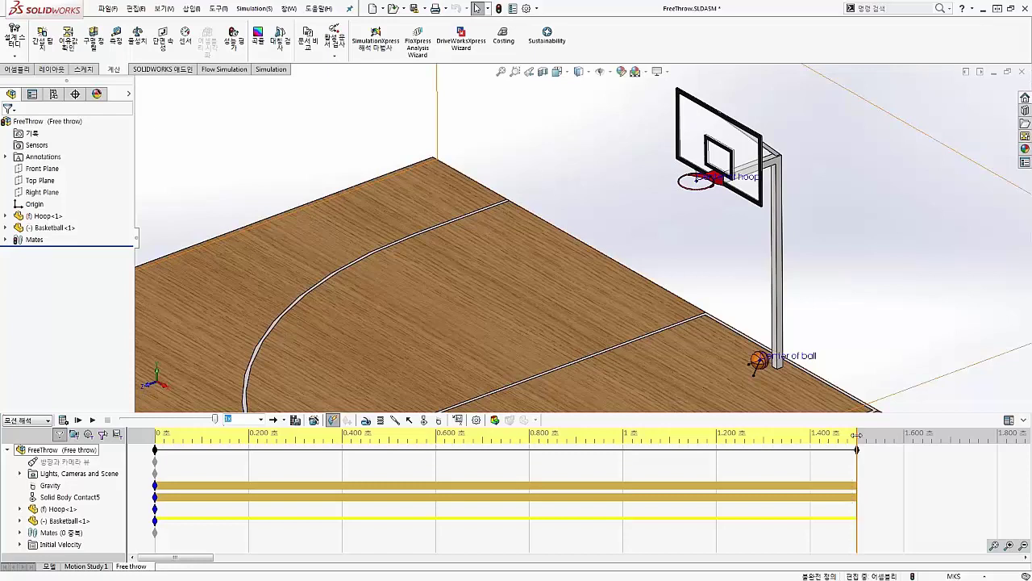
{"action": "left_click_drag", "start_coordinate": [857, 435], "coordinate": [161, 433]}
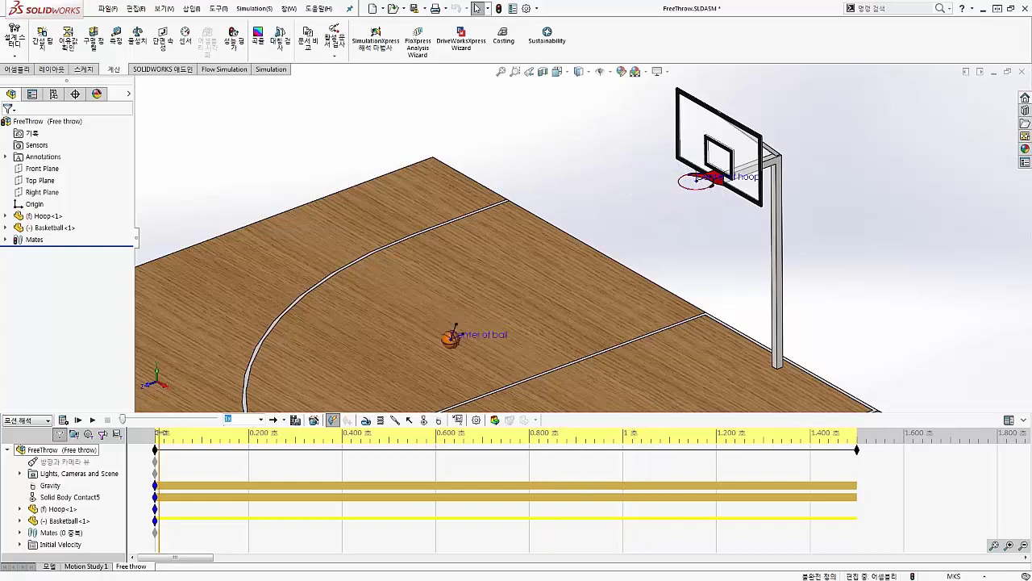
Create a trace path result from the displacement/velocity/acceleration category for the Center of ball point.
{"action": "left_click", "coordinate": [458, 419]}
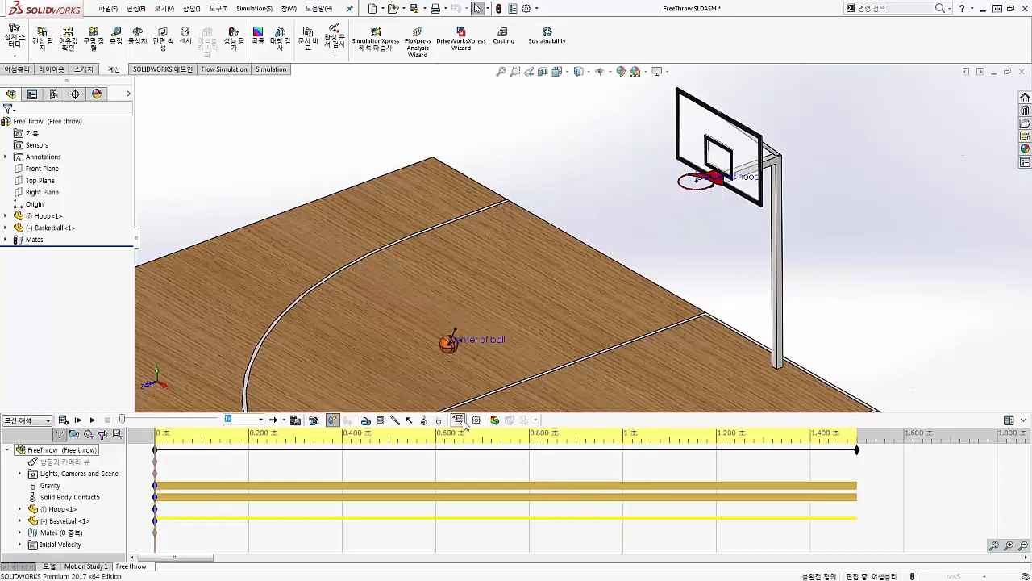
{"action": "left_click", "coordinate": [75, 157]}
{"action": "left_click", "coordinate": [68, 173]}
{"action": "left_click", "coordinate": [70, 171]}
{"action": "left_click", "coordinate": [43, 204]}
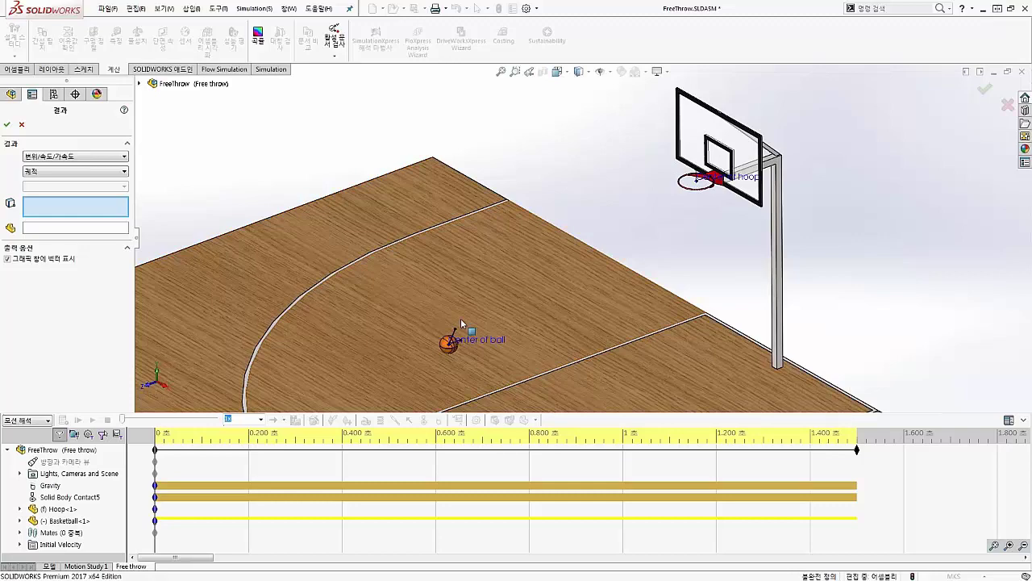
{"action": "scroll", "coordinate": [464, 326], "scroll_direction": "down", "scroll_amount": 5}
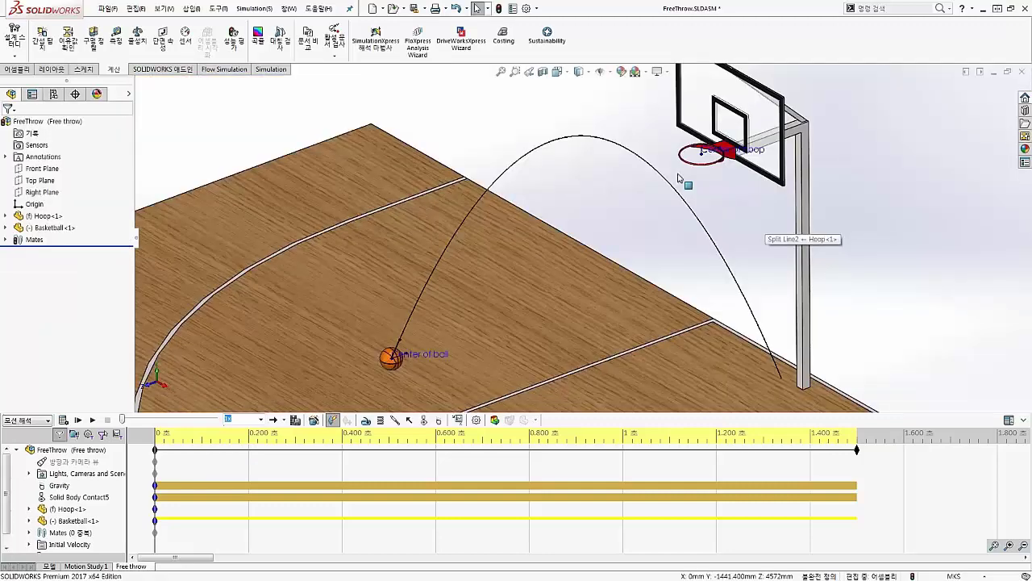
Measure the distance between Center of ball and Center of hoop while moving the study time near the hoop and back to 1 second.
{"action": "left_click", "coordinate": [656, 469]}
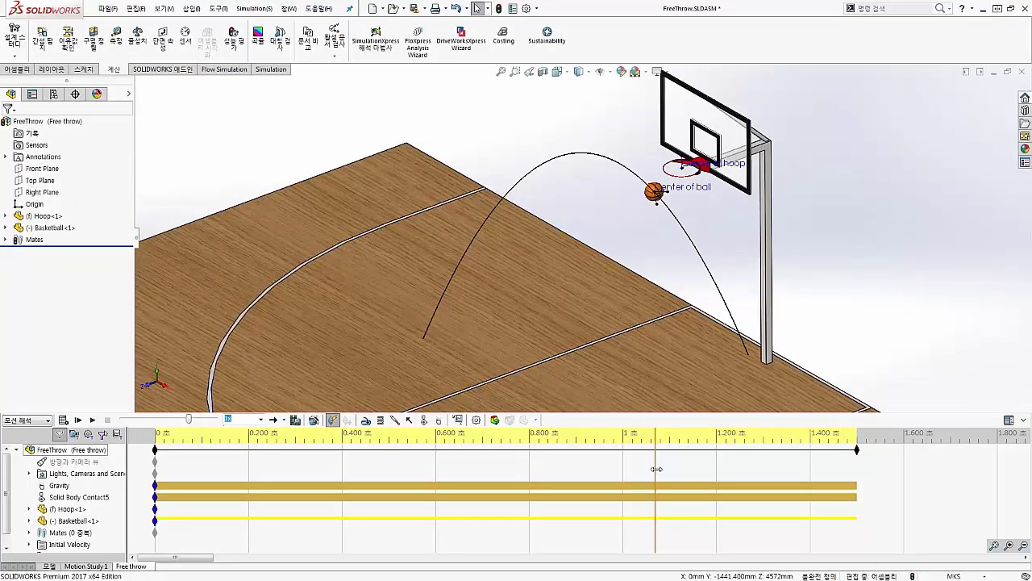
{"action": "left_click_drag", "start_coordinate": [658, 469], "coordinate": [652, 468]}
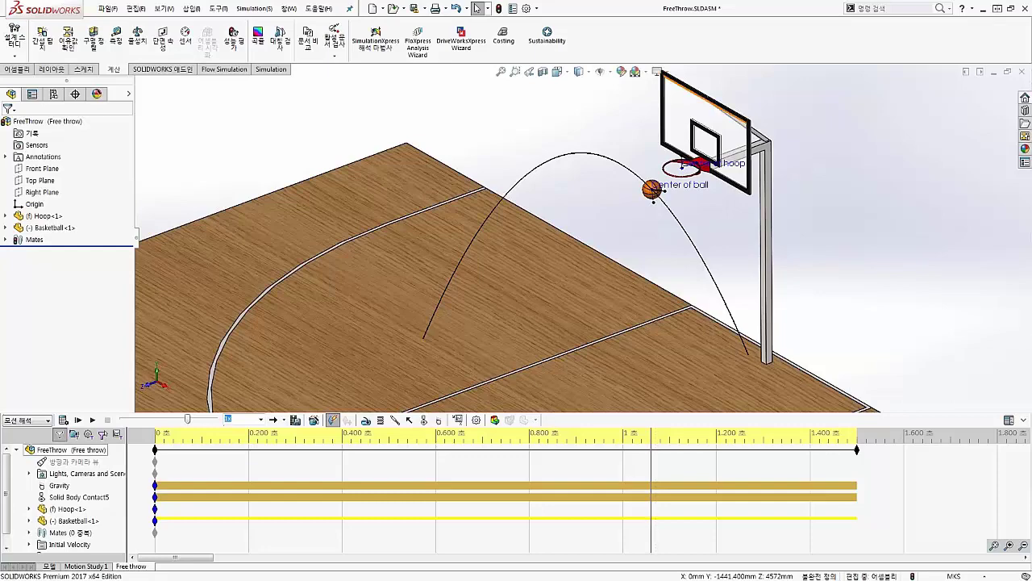
{"action": "scroll", "coordinate": [690, 171], "scroll_direction": "down", "scroll_amount": 2}
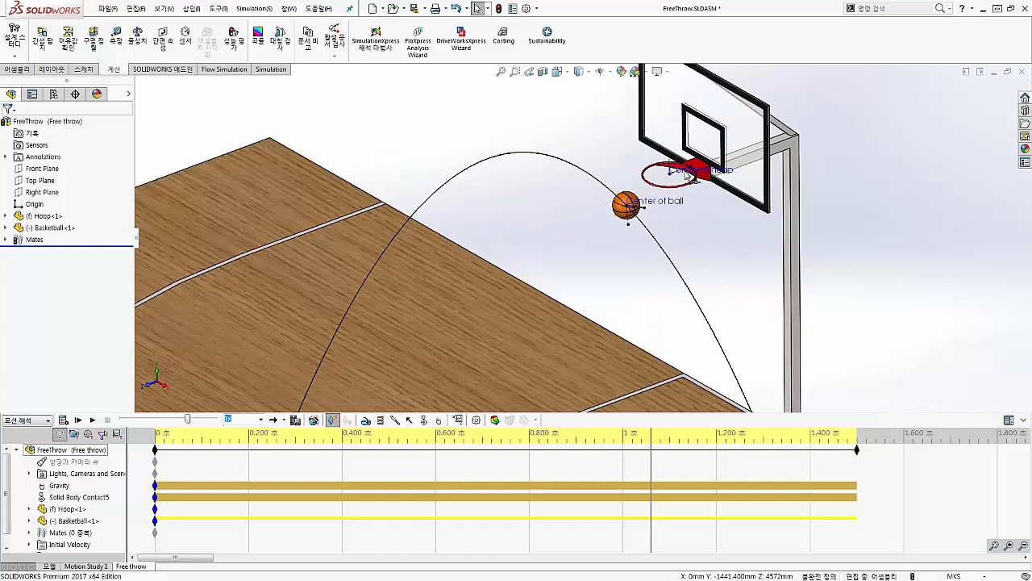
{"action": "scroll", "coordinate": [687, 176], "scroll_direction": "down", "scroll_amount": 5}
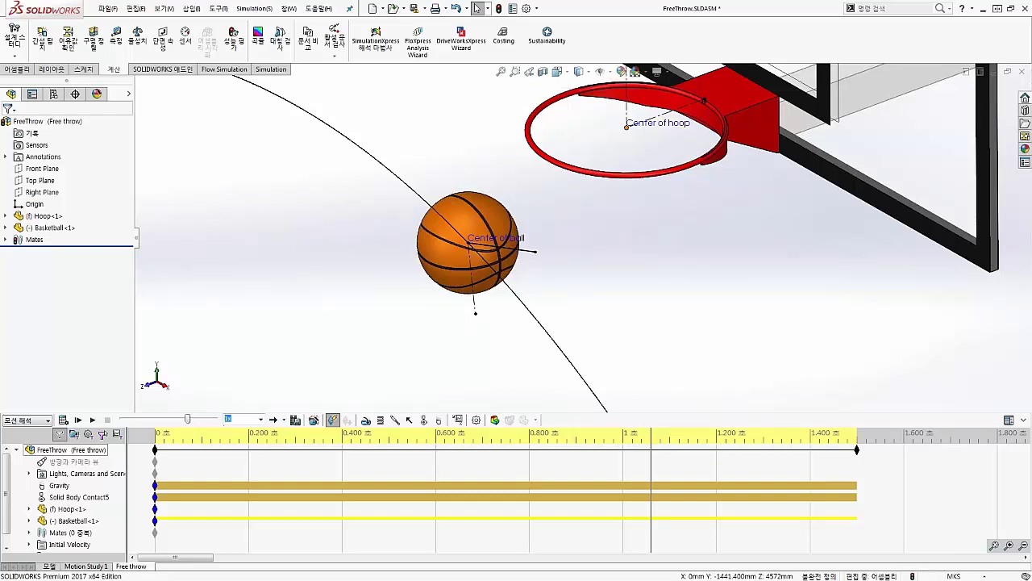
{"action": "left_click", "coordinate": [121, 41]}
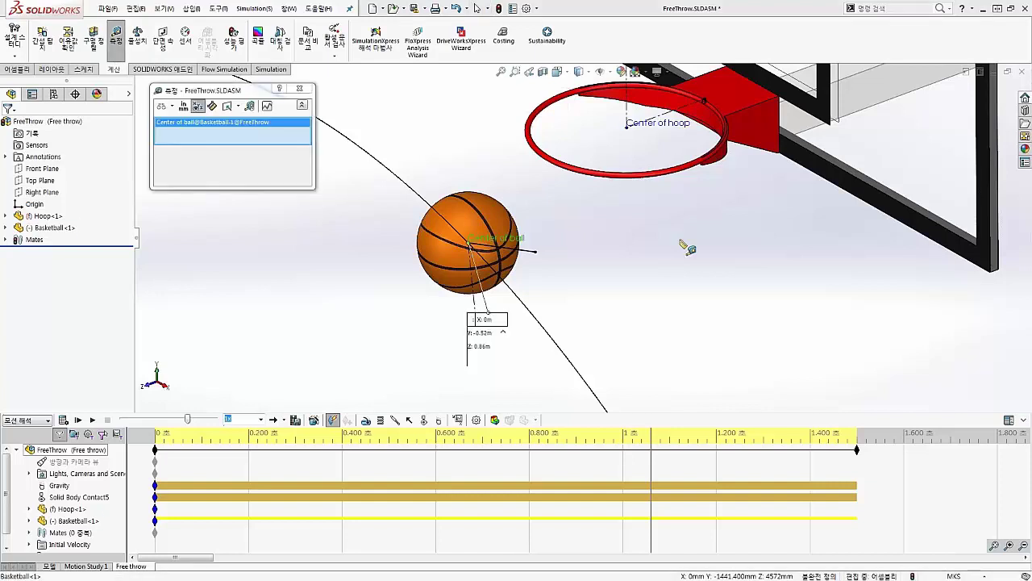
{"action": "left_click", "coordinate": [675, 129]}
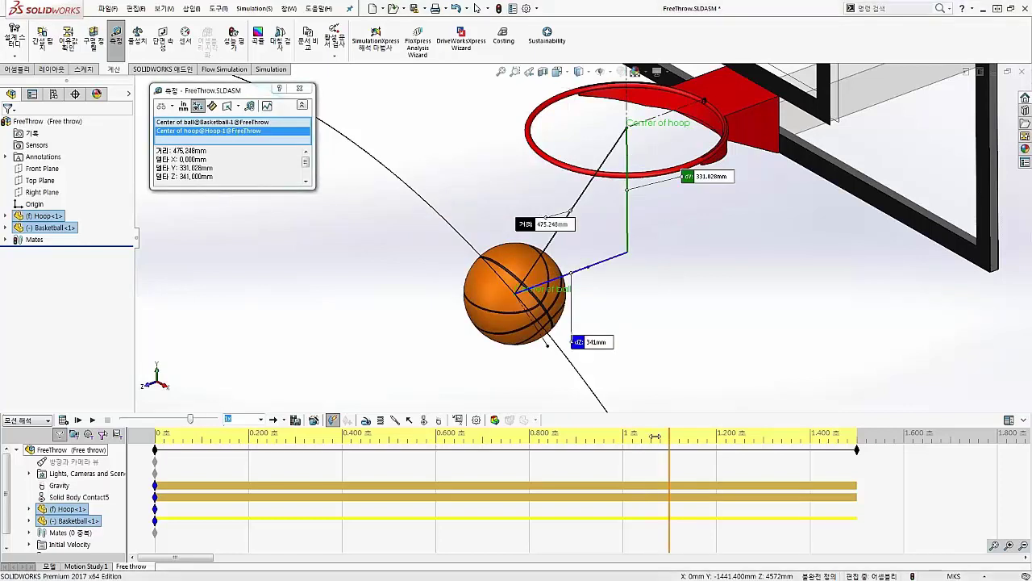
{"action": "left_click_drag", "start_coordinate": [655, 437], "coordinate": [623, 437]}
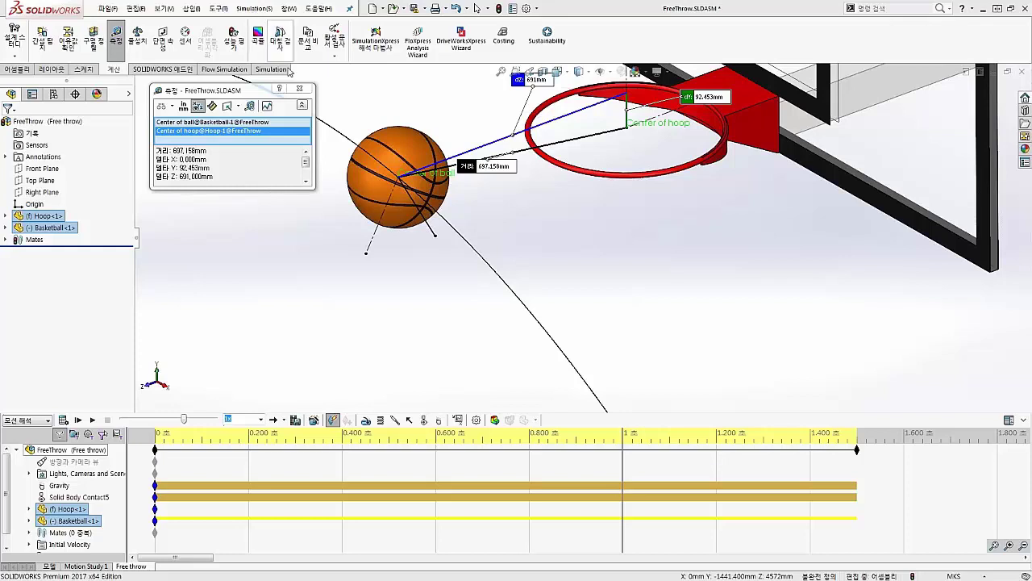
Plot the linear displacement magnitude between Center of ball and Center of hoop against time as a new plot.
{"action": "left_click", "coordinate": [74, 155]}
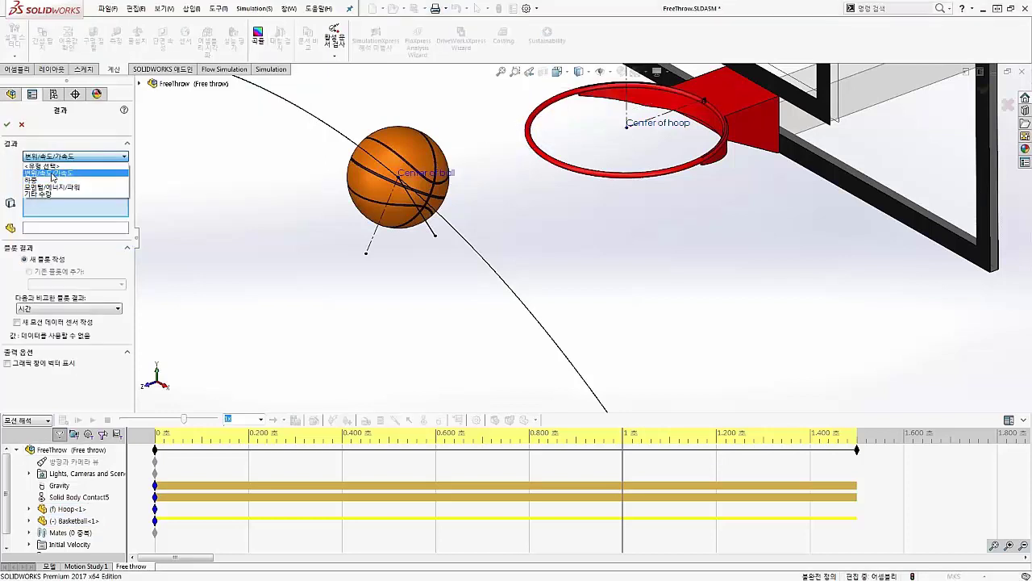
{"action": "left_click", "coordinate": [57, 167]}
{"action": "left_click", "coordinate": [74, 171]}
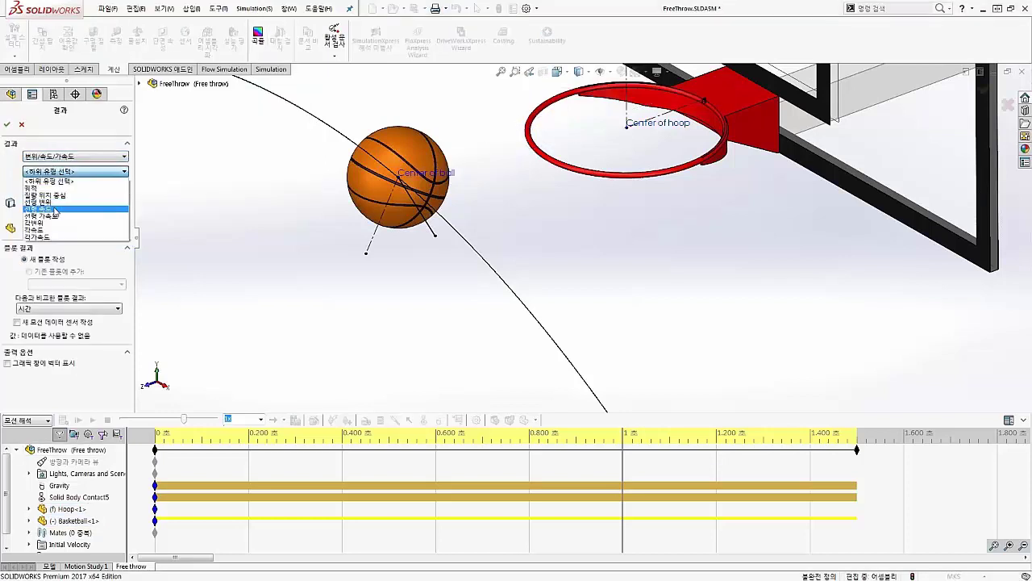
{"action": "left_click", "coordinate": [39, 202]}
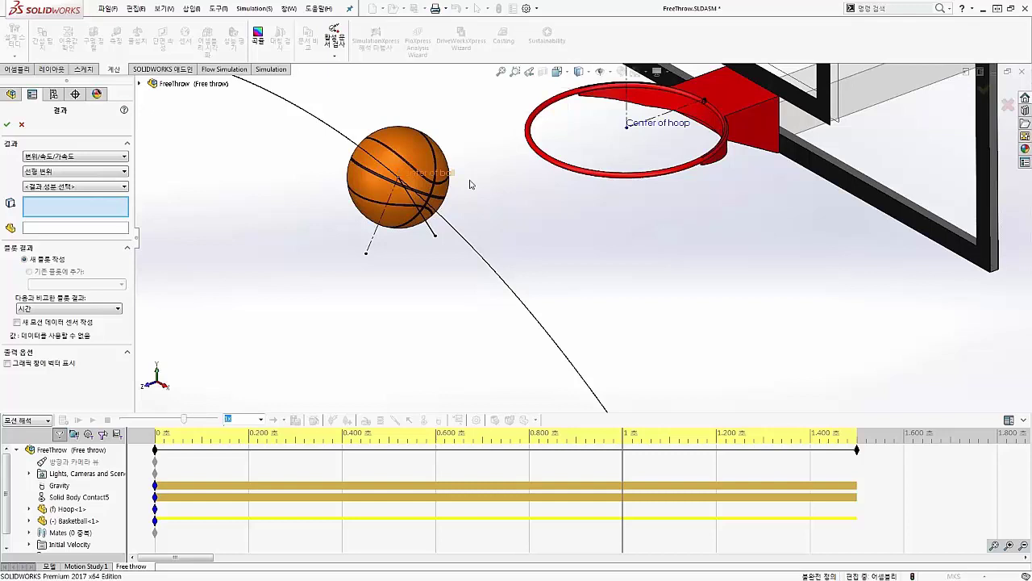
{"action": "scroll", "coordinate": [471, 185], "scroll_direction": "down", "scroll_amount": 2}
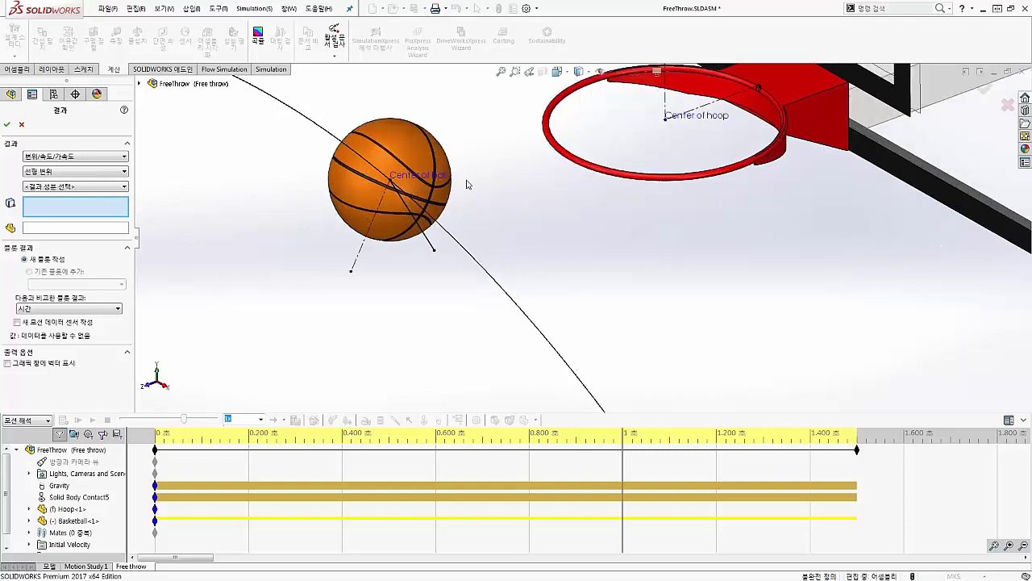
{"action": "scroll", "coordinate": [468, 185], "scroll_direction": "down", "scroll_amount": 1}
{"action": "left_click", "coordinate": [454, 200]}
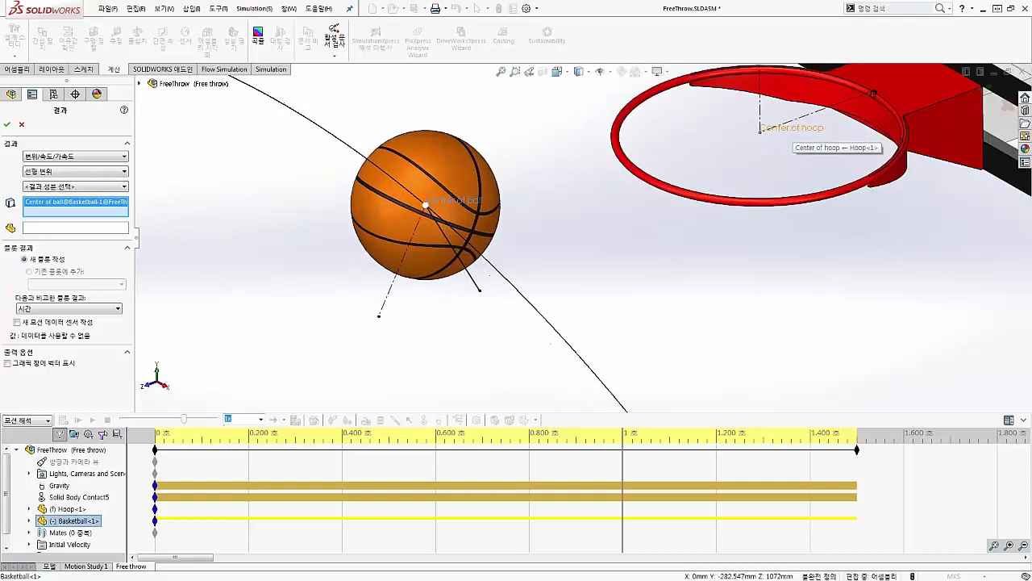
{"action": "left_click", "coordinate": [760, 129]}
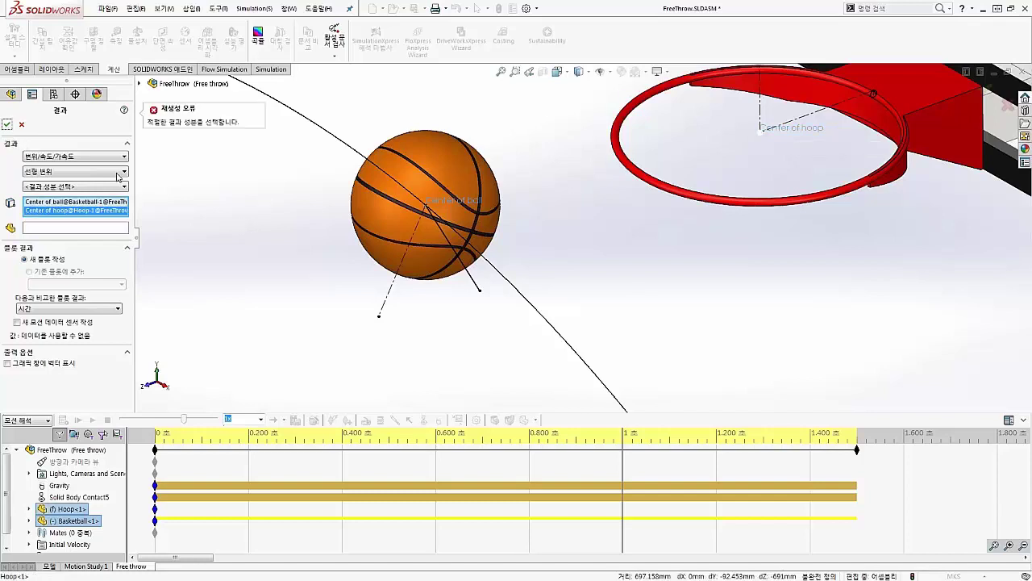
{"action": "left_click", "coordinate": [60, 186]}
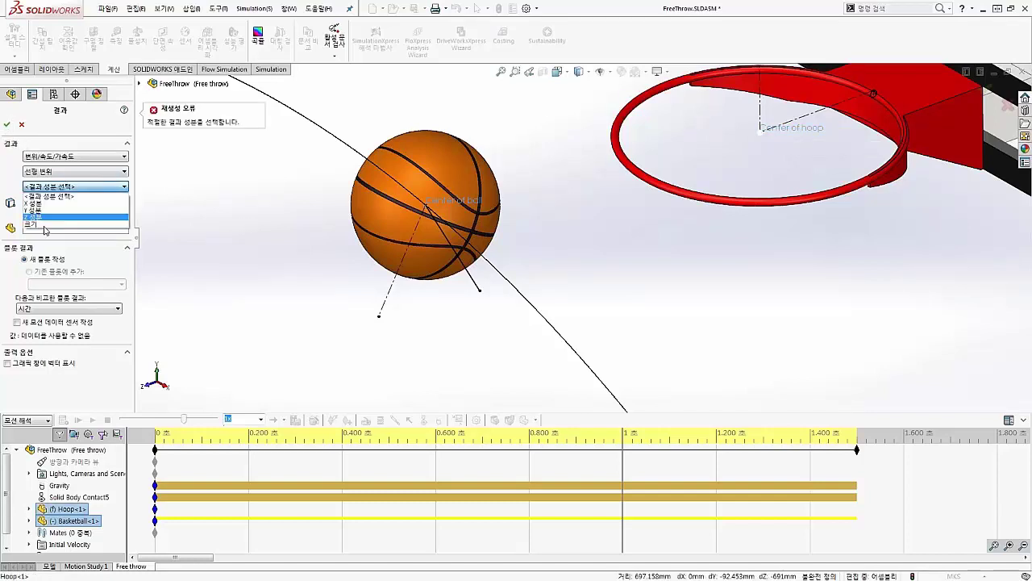
{"action": "left_click", "coordinate": [46, 224]}
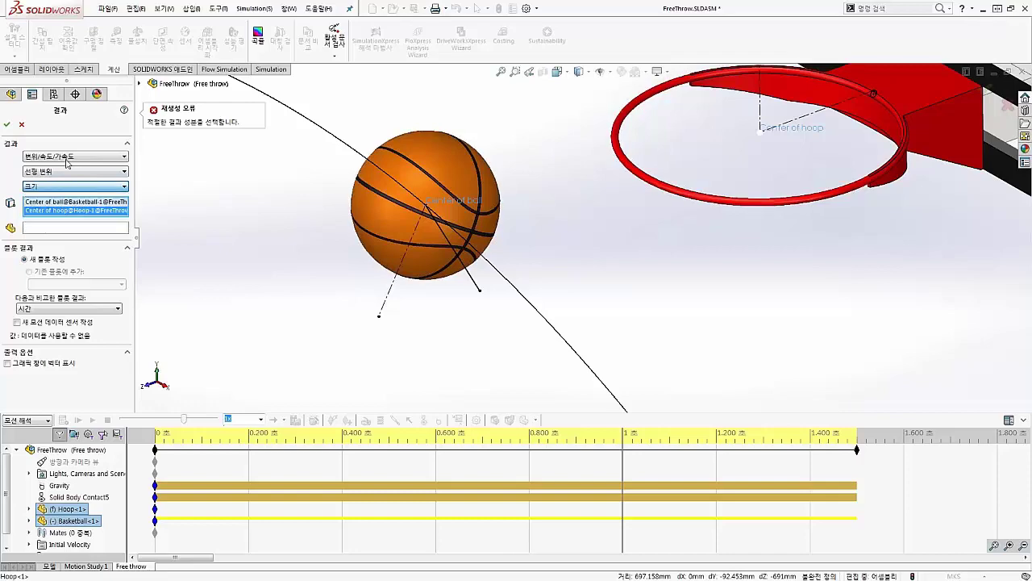
{"action": "left_click", "coordinate": [6, 124]}
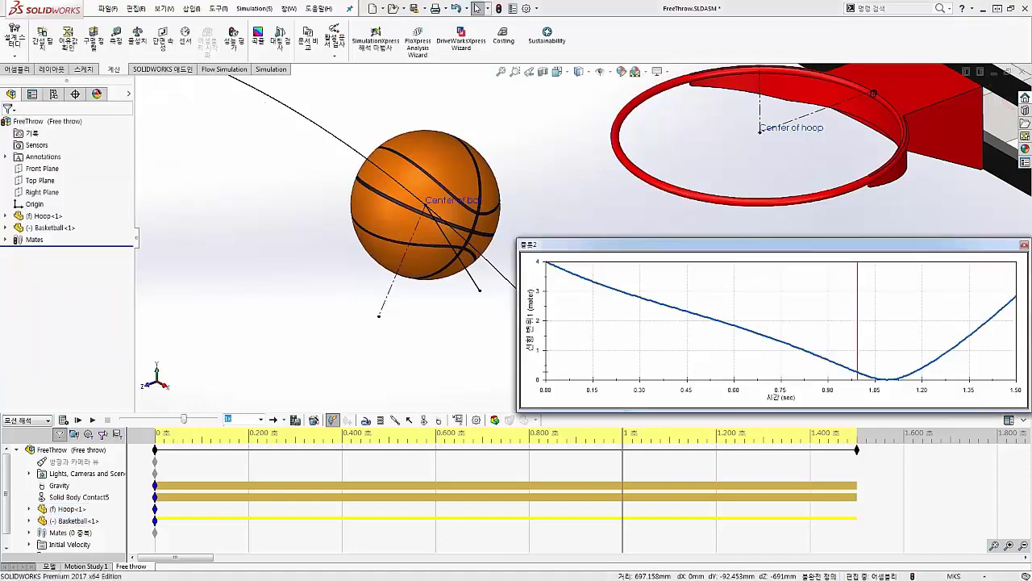
Enlarge the linear displacement plot, set its vertical axis to start at 0 with a major unit of 0.1, and close the plot.
{"action": "left_click_drag", "start_coordinate": [564, 235], "coordinate": [207, 95]}
{"action": "mouse_move", "coordinate": [660, 260]}
{"action": "left_mouse_down"}
{"action": "mouse_move", "coordinate": [868, 413]}
{"action": "mouse_move", "coordinate": [847, 415]}
{"action": "left_mouse_up"}
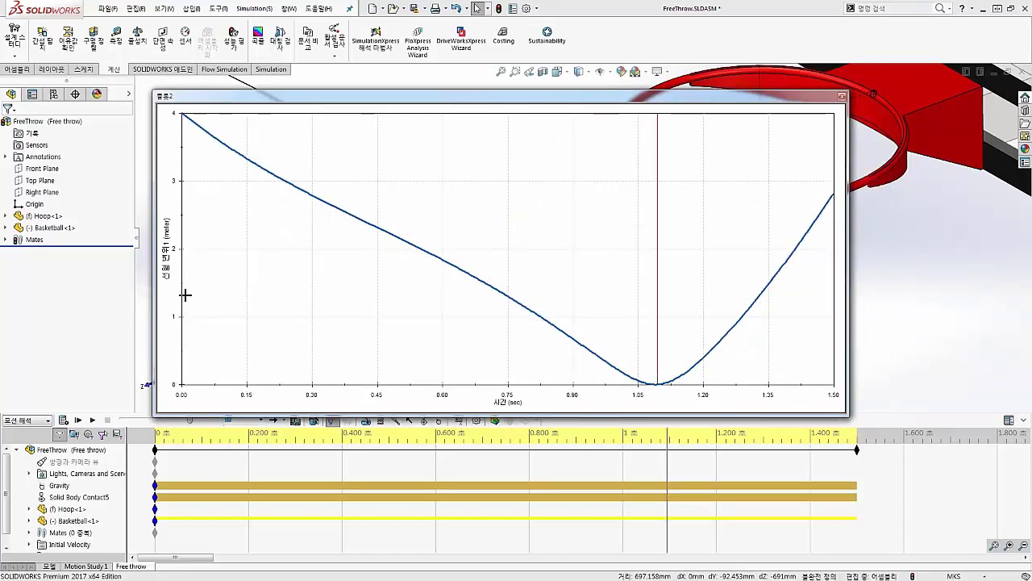
{"action": "double_click", "coordinate": [177, 326]}
{"action": "left_click", "coordinate": [423, 255]}
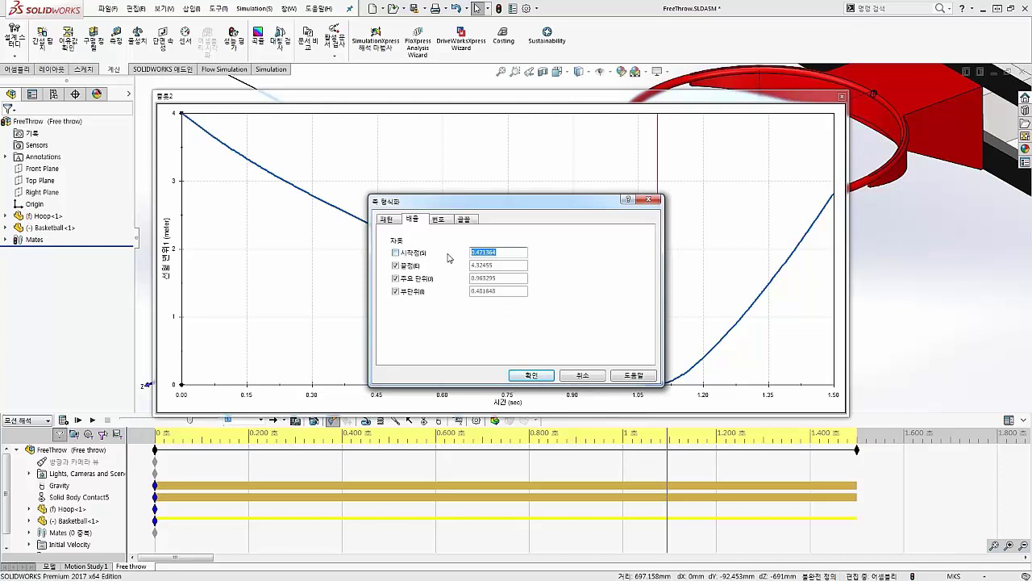
{"action": "type", "text": "0"}
{"action": "left_click", "coordinate": [402, 280]}
{"action": "left_click", "coordinate": [396, 278]}
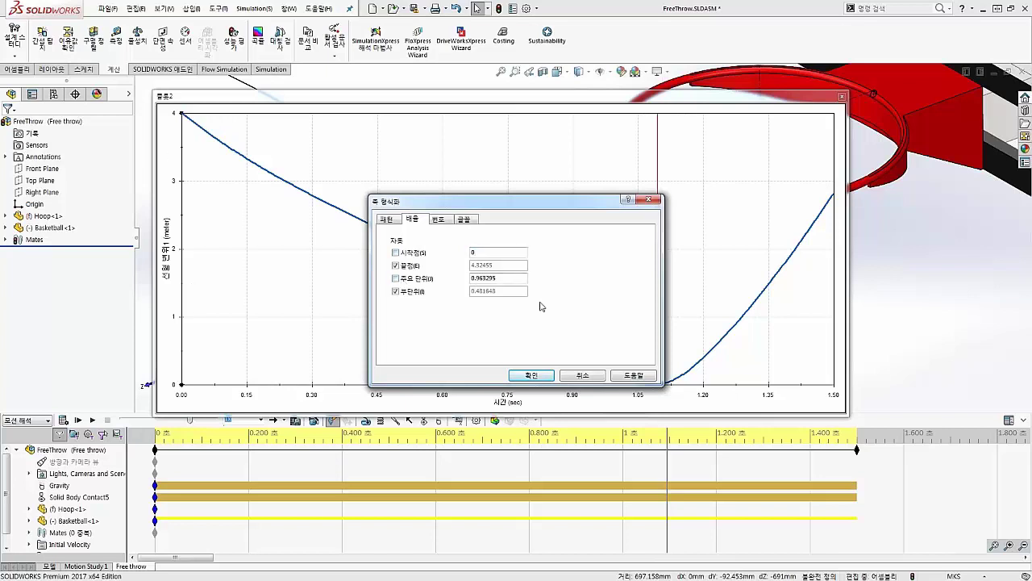
{"action": "left_click_drag", "start_coordinate": [496, 278], "coordinate": [417, 287]}
{"action": "type", "text": "0.1"}
{"action": "key", "text": "Return"}
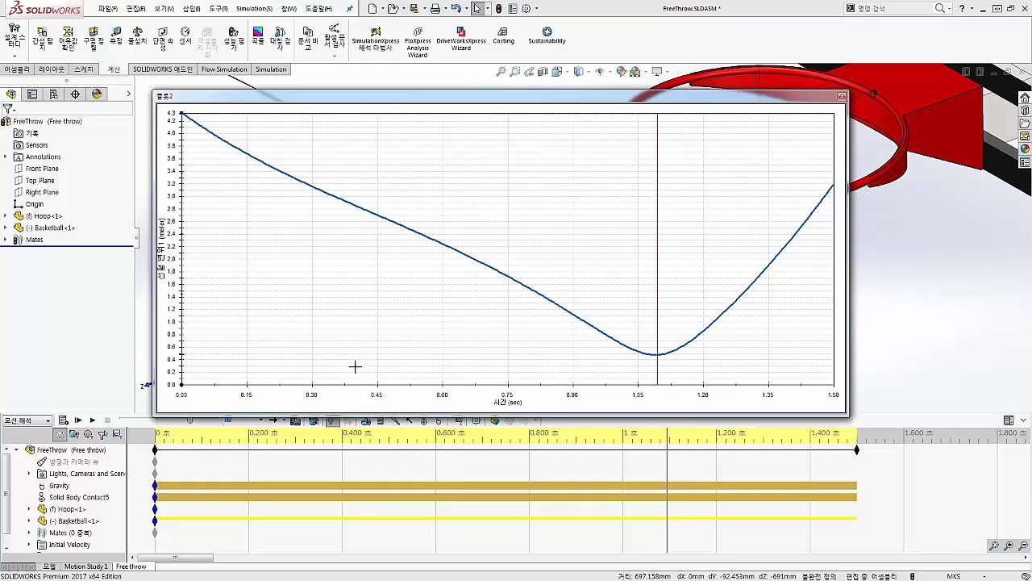
{"action": "left_click", "coordinate": [841, 98]}
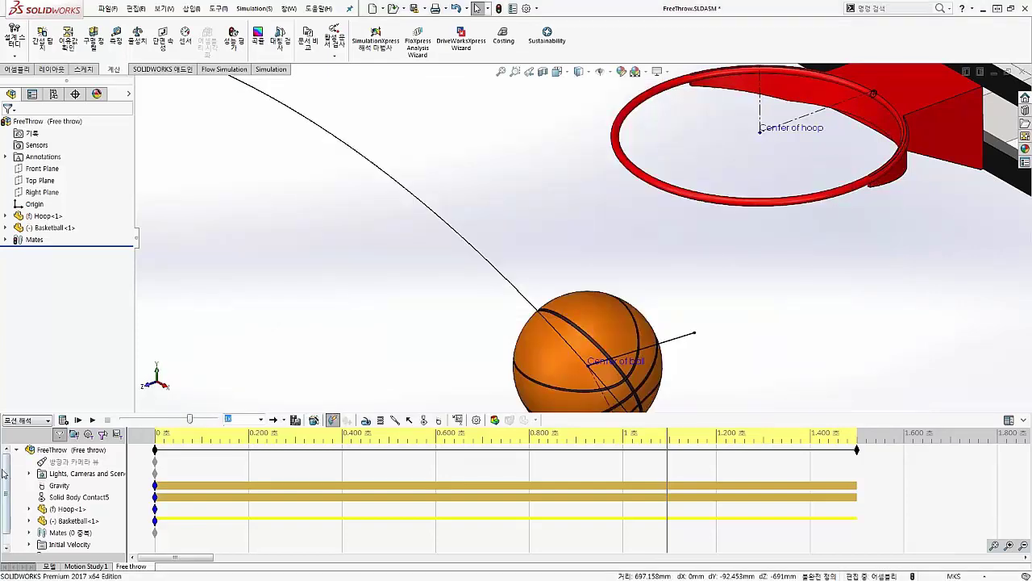
Redisplay the linear displacement plot from the study's Results folder and close it again.
{"action": "scroll", "coordinate": [8, 474], "scroll_direction": "down", "scroll_amount": 1}
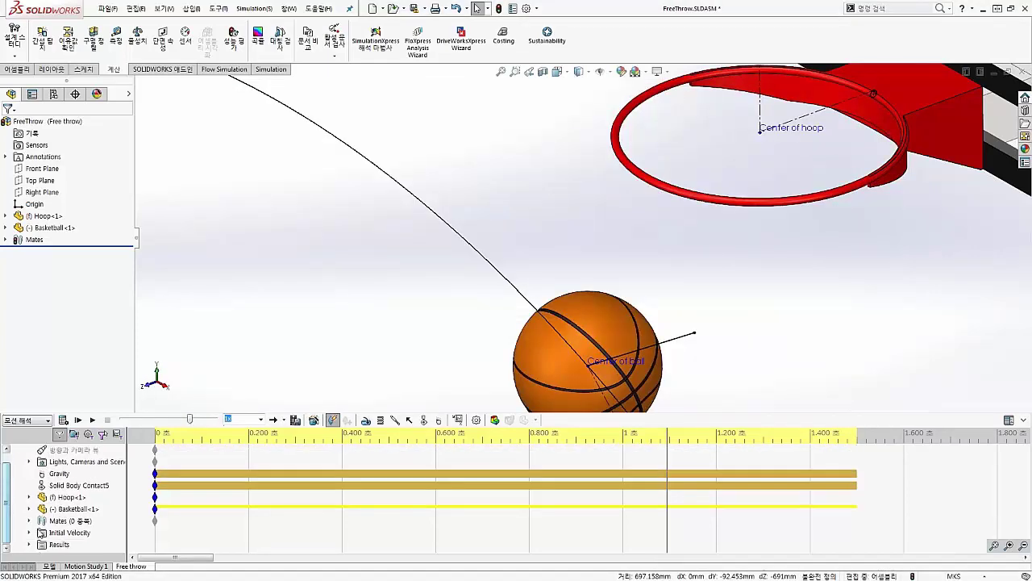
{"action": "scroll", "coordinate": [8, 484], "scroll_direction": "down", "scroll_amount": 2}
{"action": "left_click", "coordinate": [29, 520]}
{"action": "right_click", "coordinate": [77, 544]}
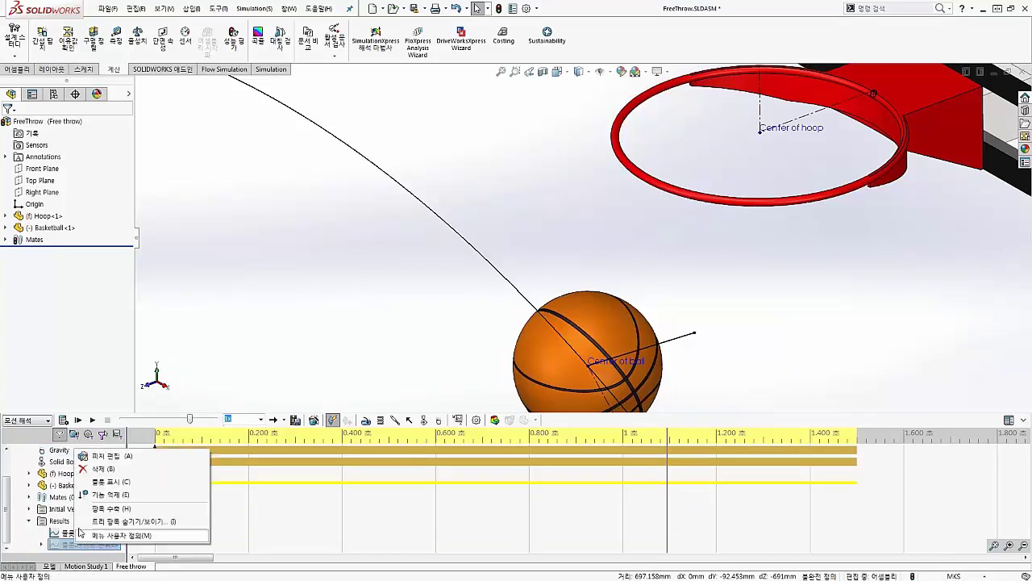
{"action": "left_click", "coordinate": [104, 481]}
{"action": "left_click", "coordinate": [843, 96]}
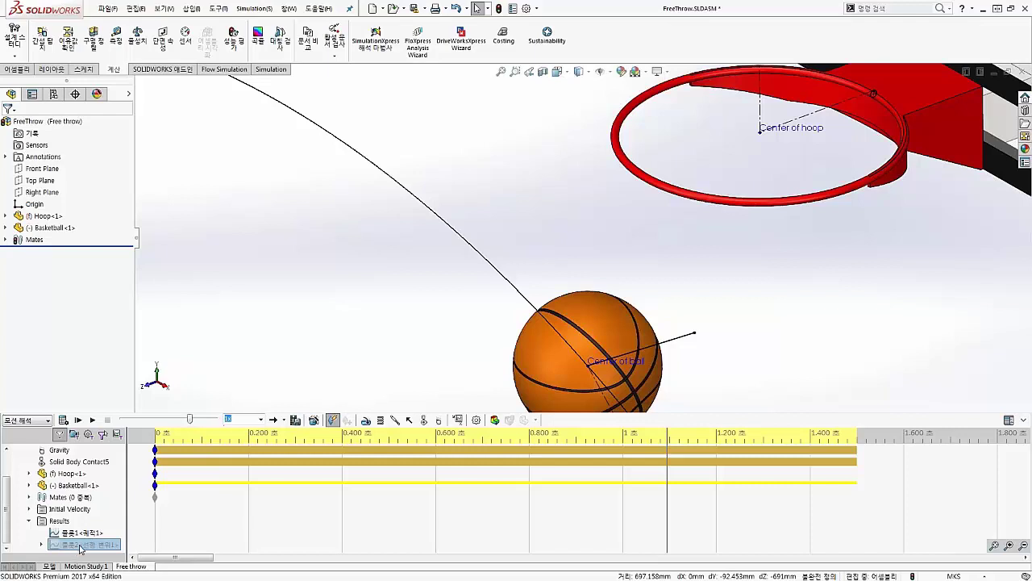
Rename the linear displacement plot in the Results folder as 편차.
{"action": "left_click", "coordinate": [81, 547]}
{"action": "type", "text": "편차"}
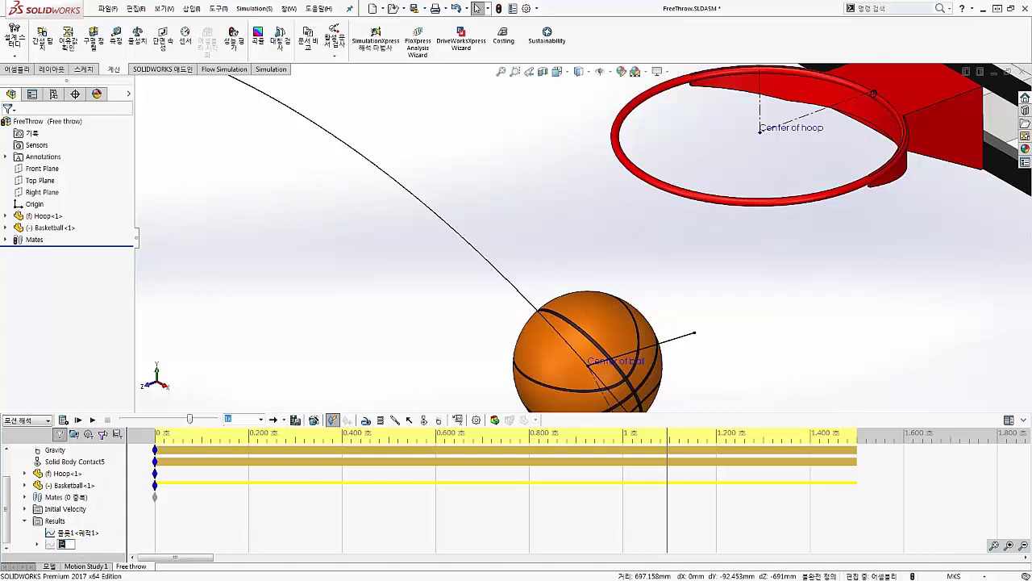
{"action": "left_click", "coordinate": [134, 513]}
{"action": "key", "text": "Return"}
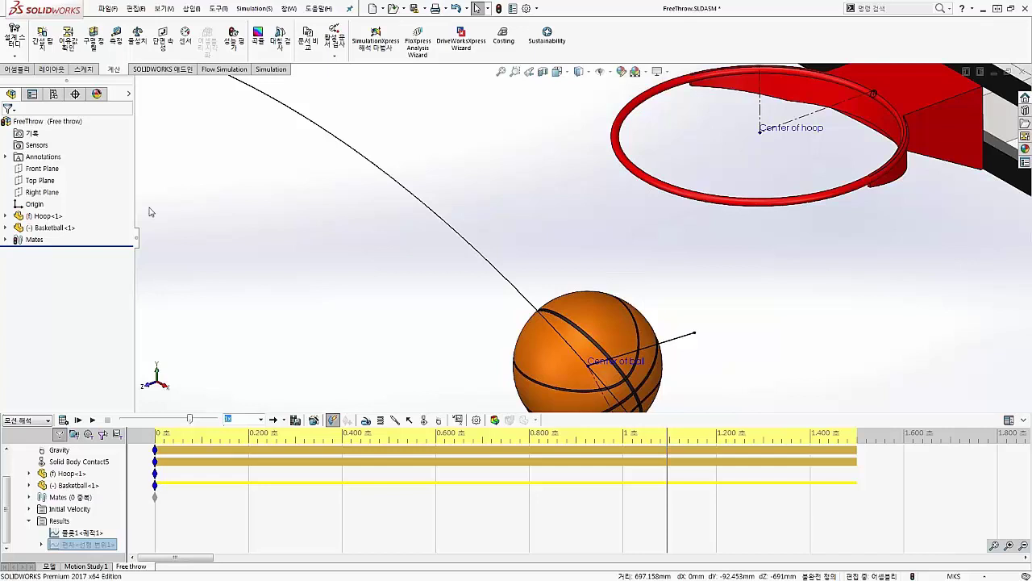
Add a Motion data sensor that uses the 편차 plot of the Free throw study.
{"action": "right_click", "coordinate": [32, 145]}
{"action": "left_click", "coordinate": [54, 156]}
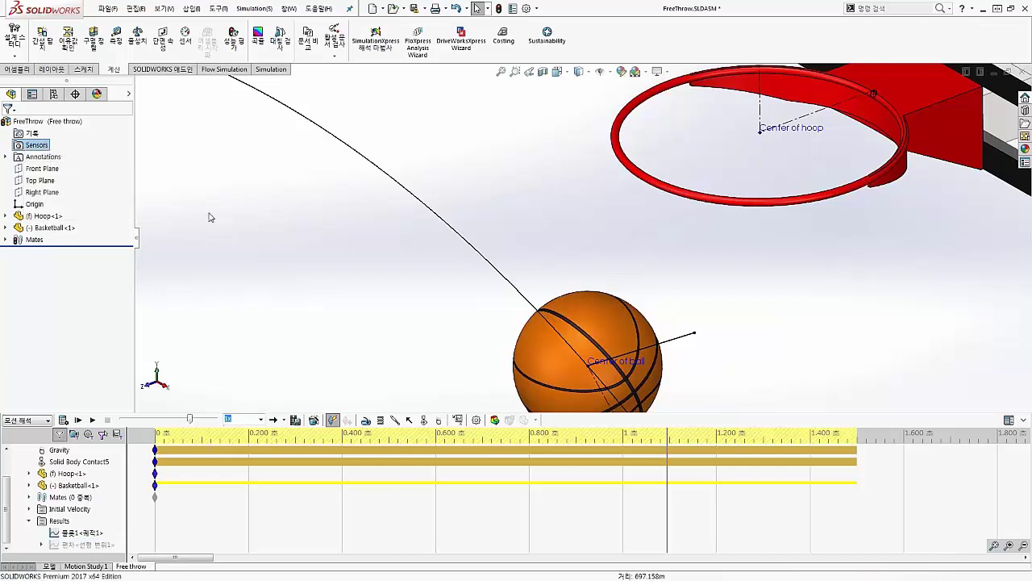
{"action": "left_click", "coordinate": [81, 157]}
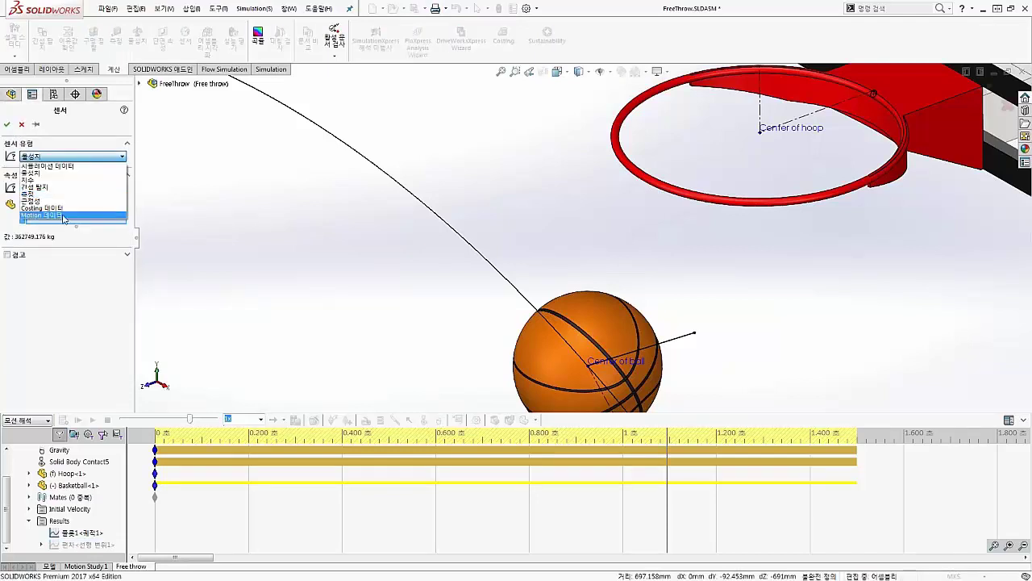
{"action": "left_click", "coordinate": [64, 217]}
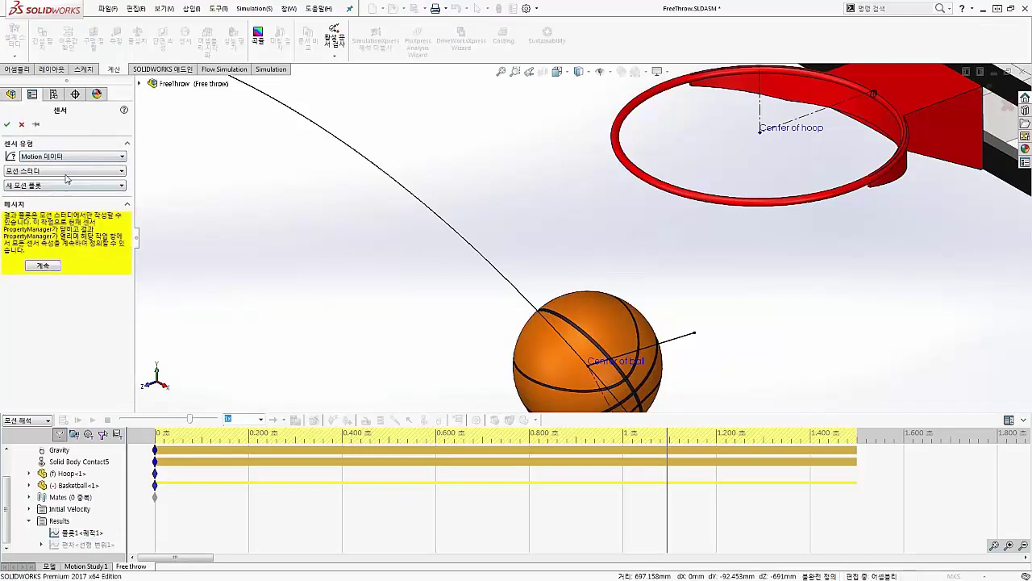
{"action": "left_click", "coordinate": [56, 186]}
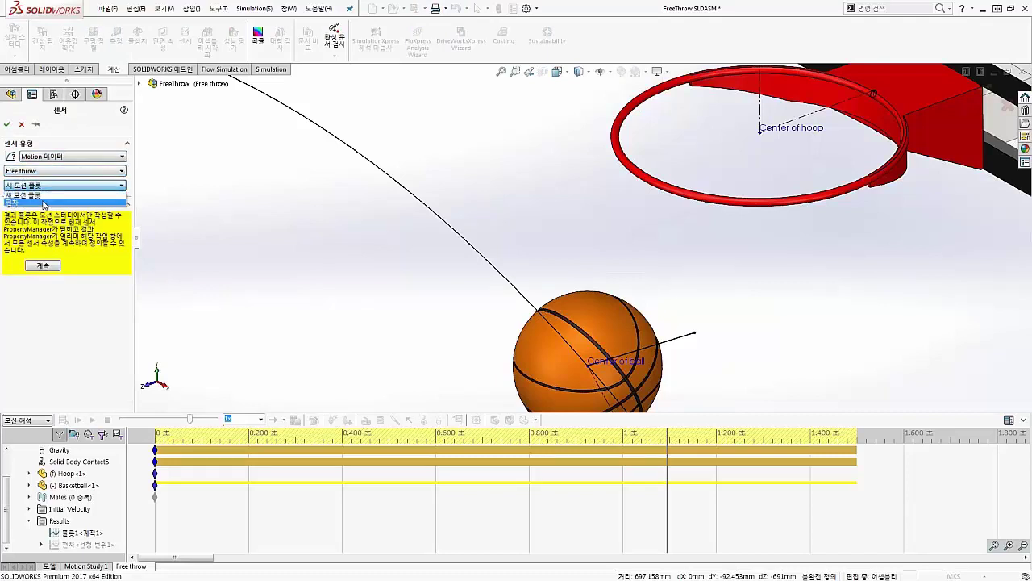
{"action": "left_click", "coordinate": [43, 203]}
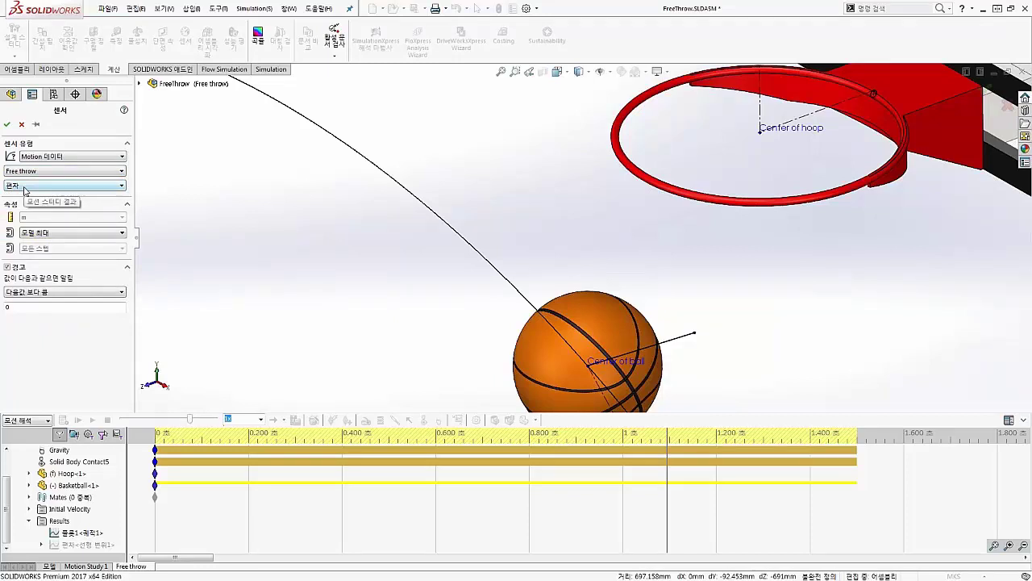
Set the sensor to monitor the model minimum (모델 최소), turn off its alert and accept it.
{"action": "left_click", "coordinate": [63, 235]}
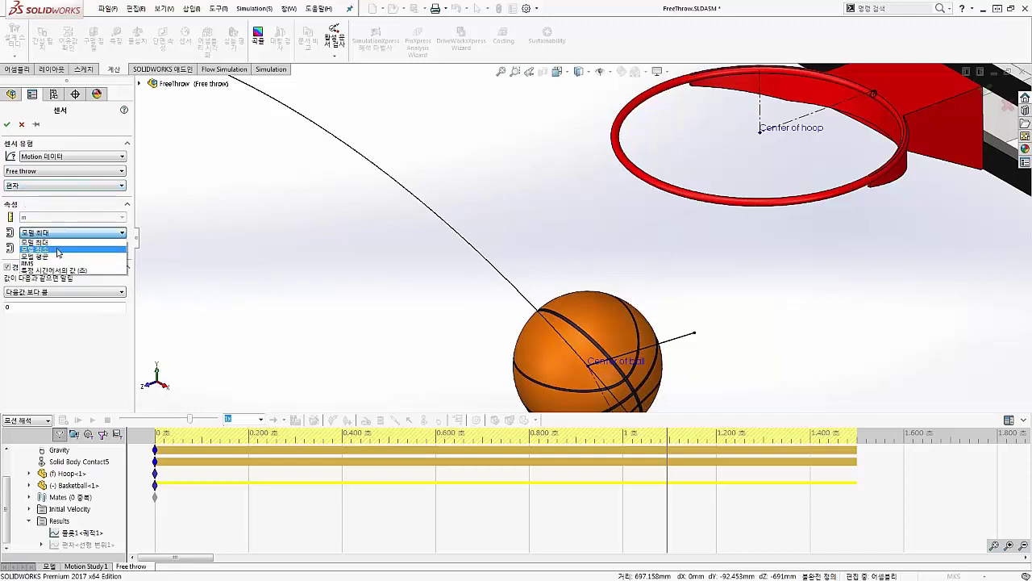
{"action": "left_click", "coordinate": [65, 245]}
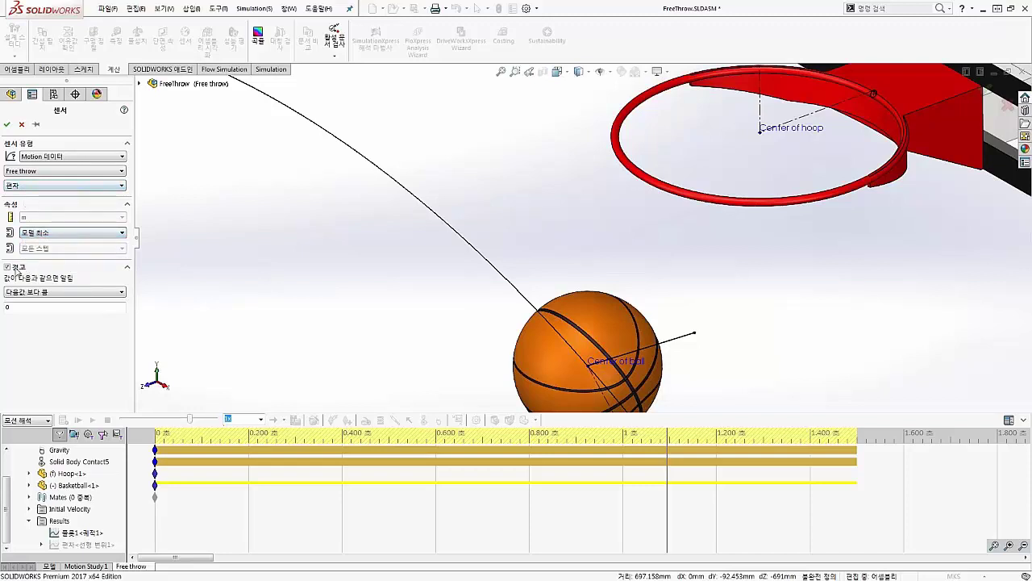
{"action": "left_click", "coordinate": [6, 267]}
{"action": "left_click", "coordinate": [7, 127]}
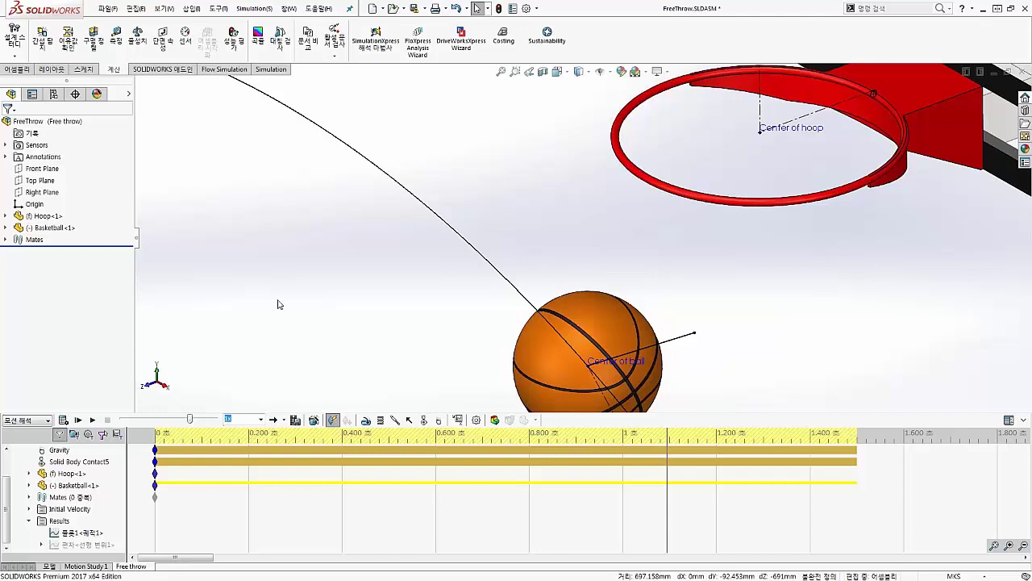
Create a new design study and add a variable parameter named 초기속도 in the motion (모션) category.
{"action": "right_click", "coordinate": [137, 566]}
{"action": "left_click", "coordinate": [137, 555]}
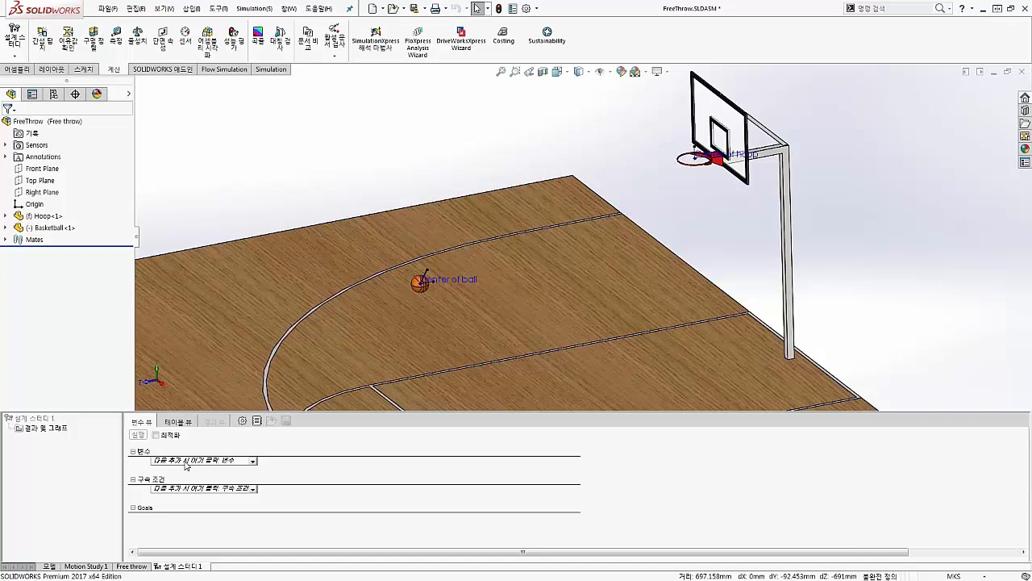
{"action": "left_click", "coordinate": [184, 463]}
{"action": "left_click", "coordinate": [196, 469]}
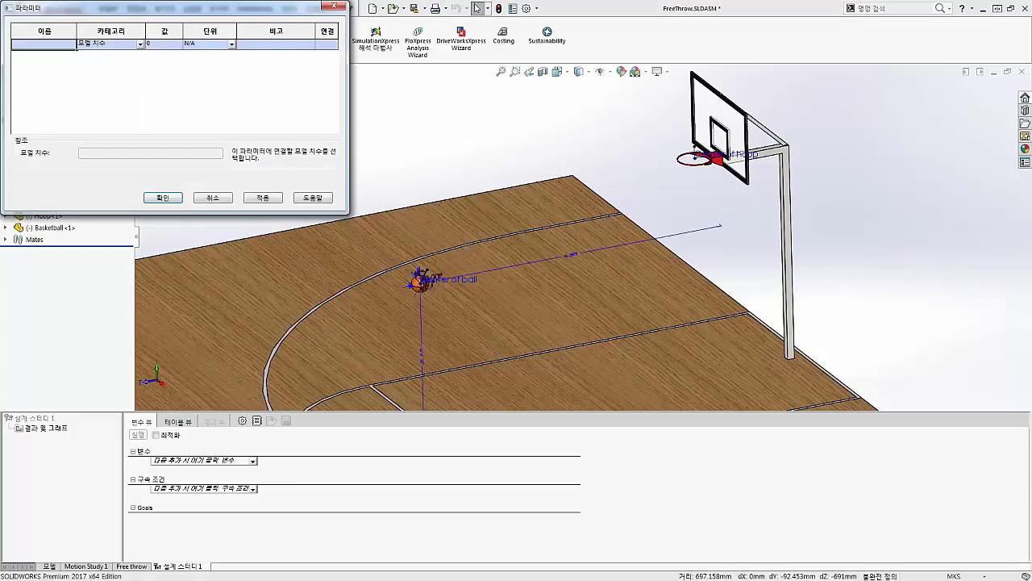
{"action": "type", "text": "초기속도"}
{"action": "left_click", "coordinate": [127, 44]}
{"action": "left_click", "coordinate": [87, 75]}
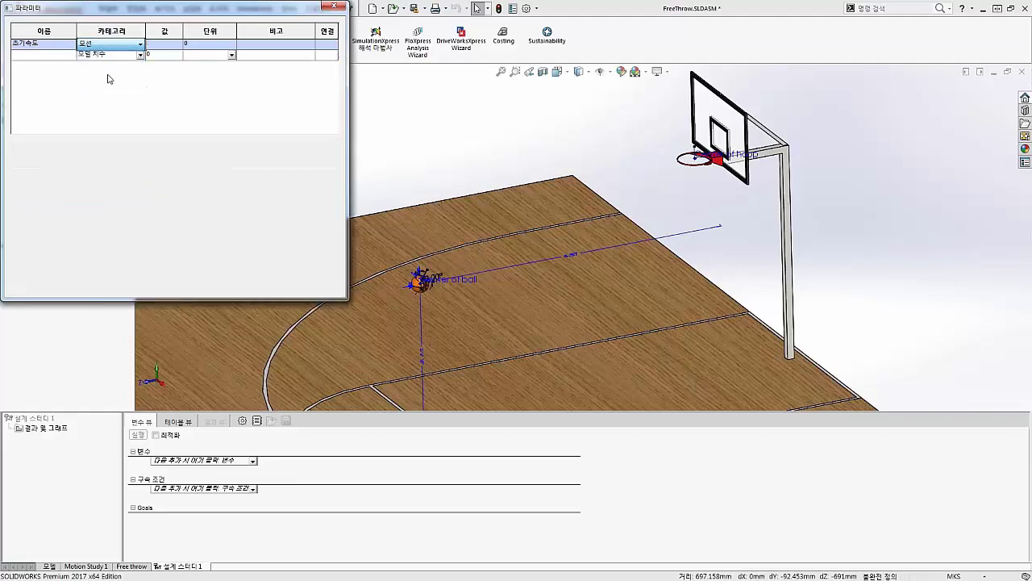
Link the 초기속도 parameter to the initial linear velocity of the Basketball's Initial Velocity feature in the Free throw study.
{"action": "left_click", "coordinate": [127, 567]}
{"action": "left_click", "coordinate": [29, 509]}
{"action": "left_click", "coordinate": [89, 520]}
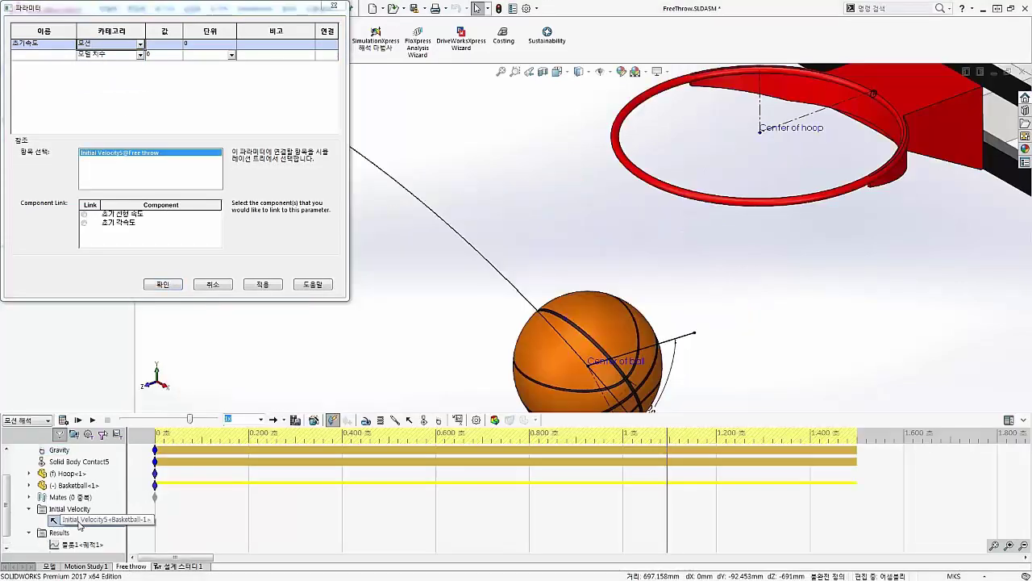
{"action": "left_click", "coordinate": [84, 215]}
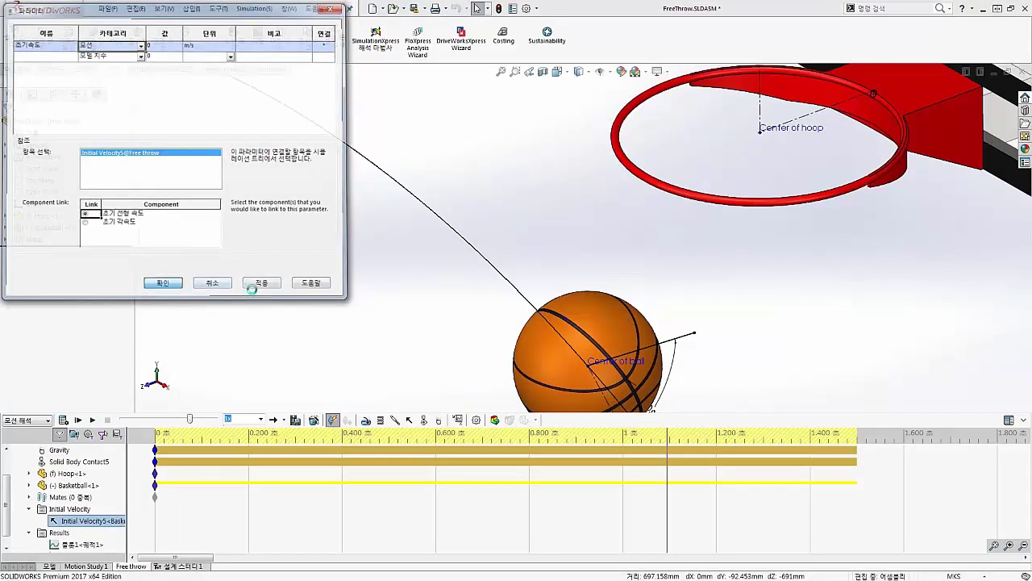
{"action": "left_click", "coordinate": [163, 283]}
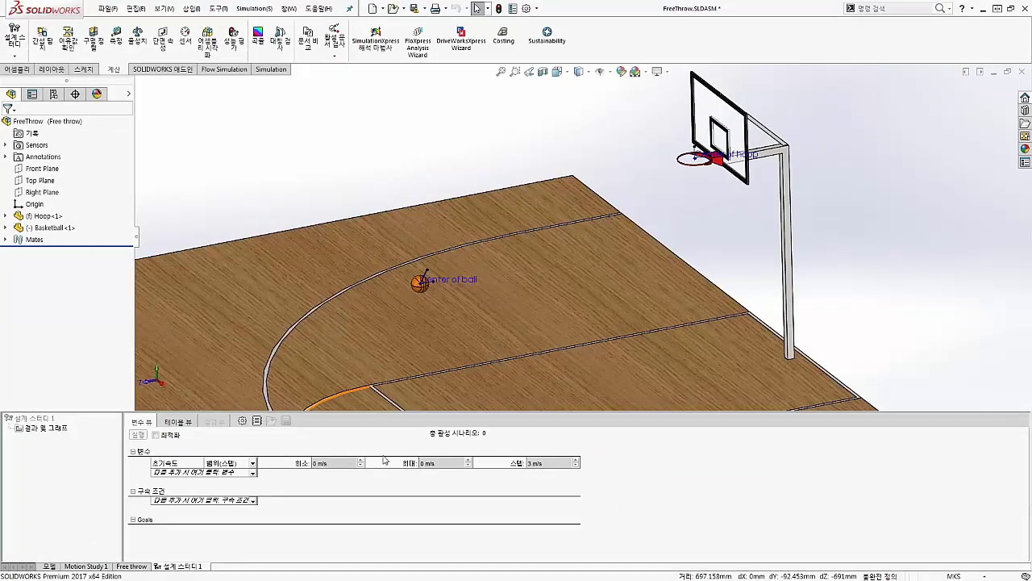
Set the 초기속도 variable to range from 7 to 8 m/s in steps of 0.05 m/s.
{"action": "left_click", "coordinate": [323, 466]}
{"action": "type", "text": "7"}
{"action": "key", "text": "Tab"}
{"action": "type", "text": "8"}
{"action": "left_click", "coordinate": [553, 466]}
{"action": "type", "text": "0.05"}
{"action": "key", "text": "Return"}
Add the 센서1 sensor as a constraint that must be less than a maximum of 0.1 m.
{"action": "left_click", "coordinate": [213, 500]}
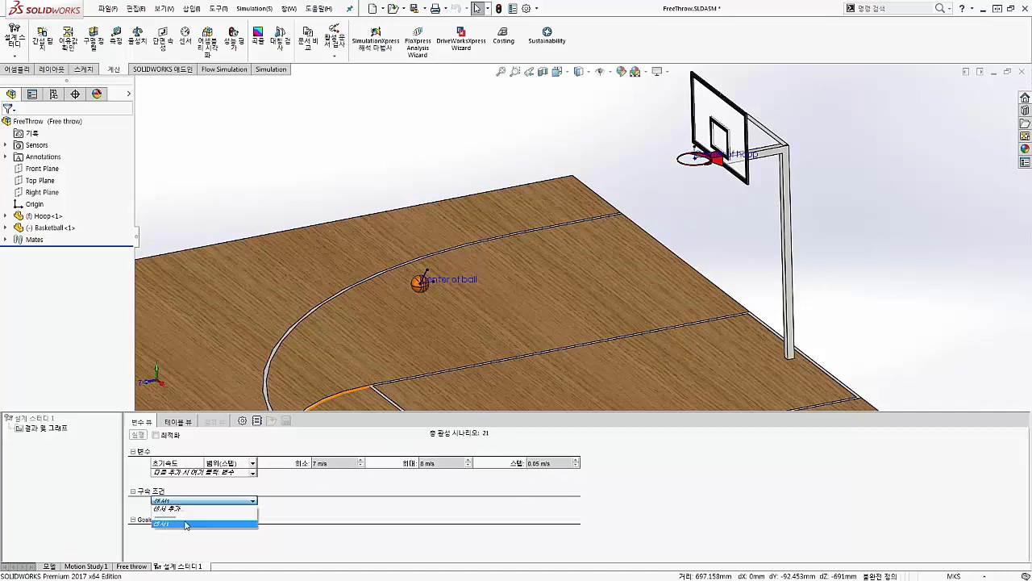
{"action": "left_click", "coordinate": [233, 510]}
{"action": "left_click", "coordinate": [249, 504]}
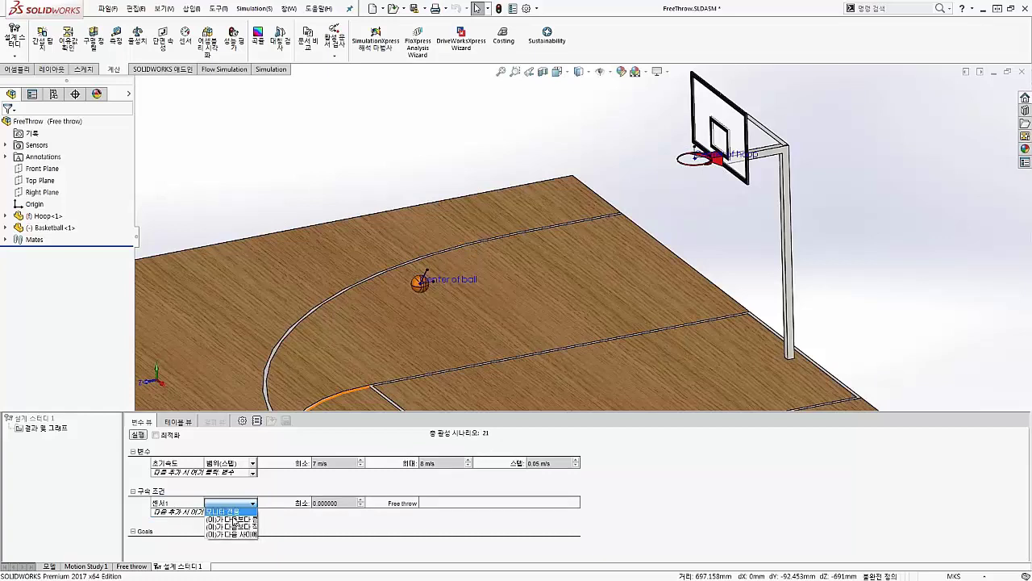
{"action": "left_click", "coordinate": [233, 524]}
{"action": "left_click", "coordinate": [252, 503]}
{"action": "left_click", "coordinate": [239, 526]}
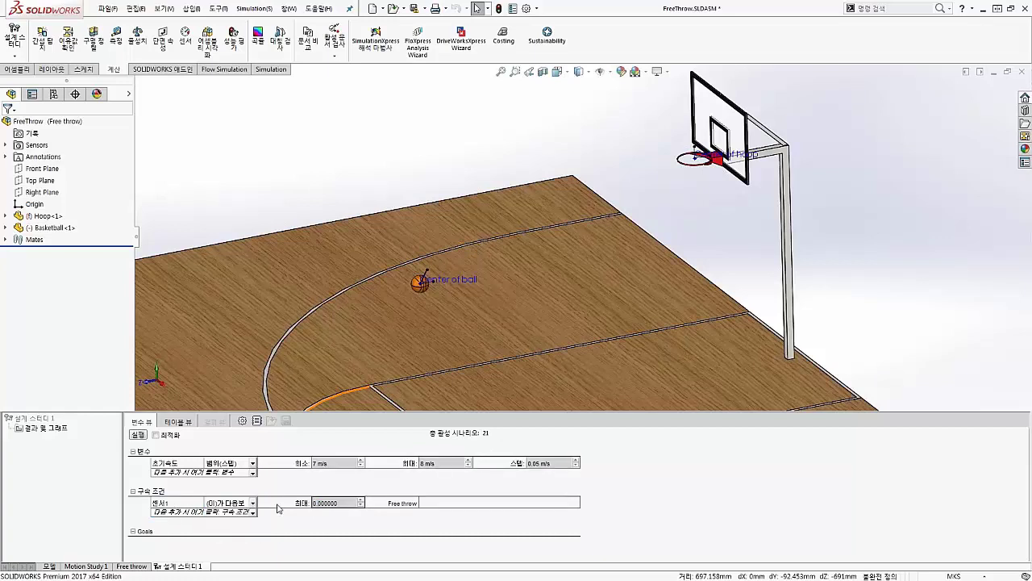
{"action": "left_click", "coordinate": [331, 503]}
{"action": "type", "text": "0.1"}
{"action": "key", "text": "Return"}
Run the design study for all scenarios and bring the last scenario results into view.
{"action": "left_click", "coordinate": [138, 434]}
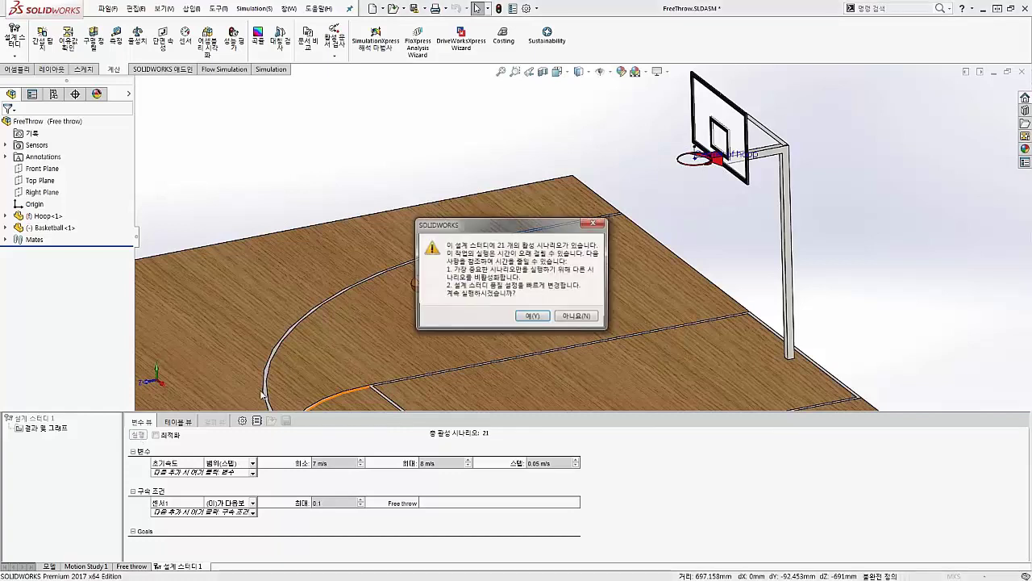
{"action": "key", "text": "Return"}
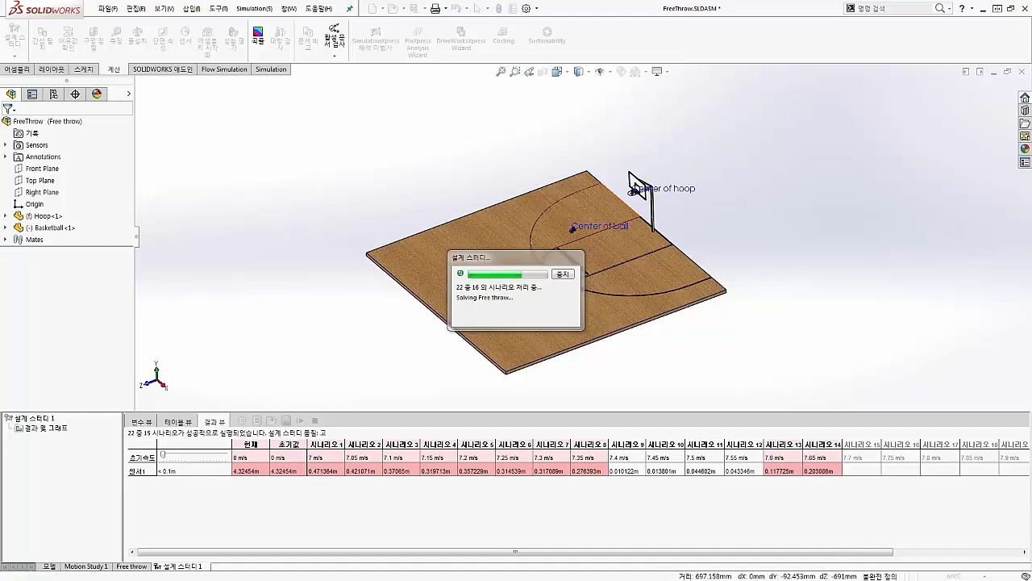
{"action": "left_click_drag", "start_coordinate": [590, 554], "coordinate": [740, 570]}
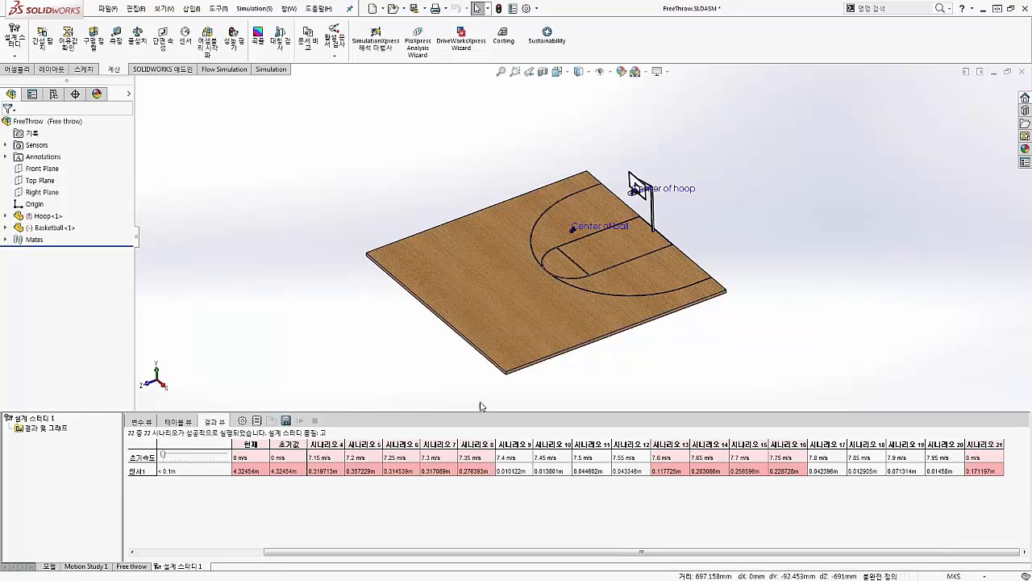
Load the 7.35 m/s scenario, play its motion and examine the ball's path close to the hoop.
{"action": "left_click", "coordinate": [482, 444]}
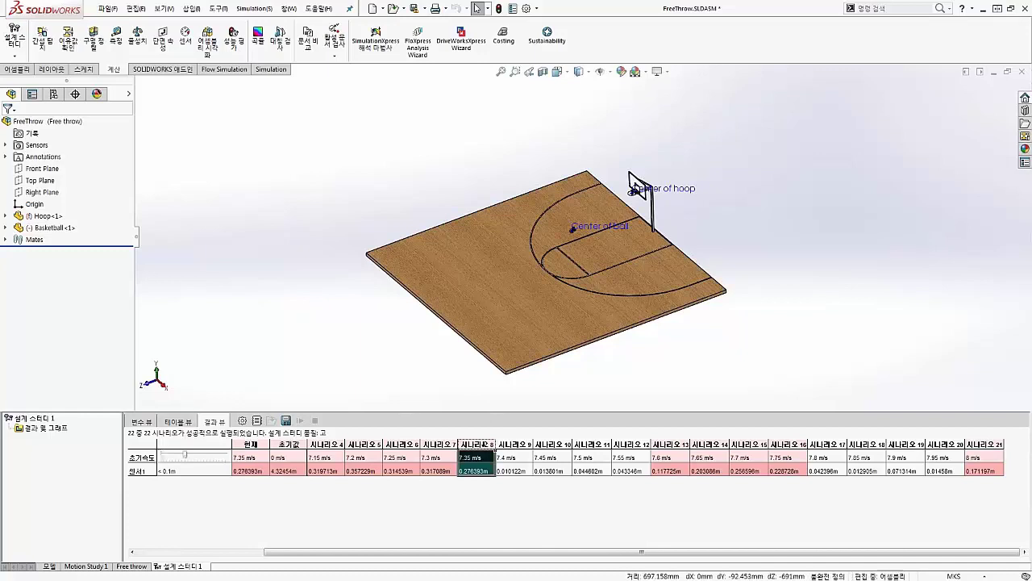
{"action": "left_click", "coordinate": [299, 421]}
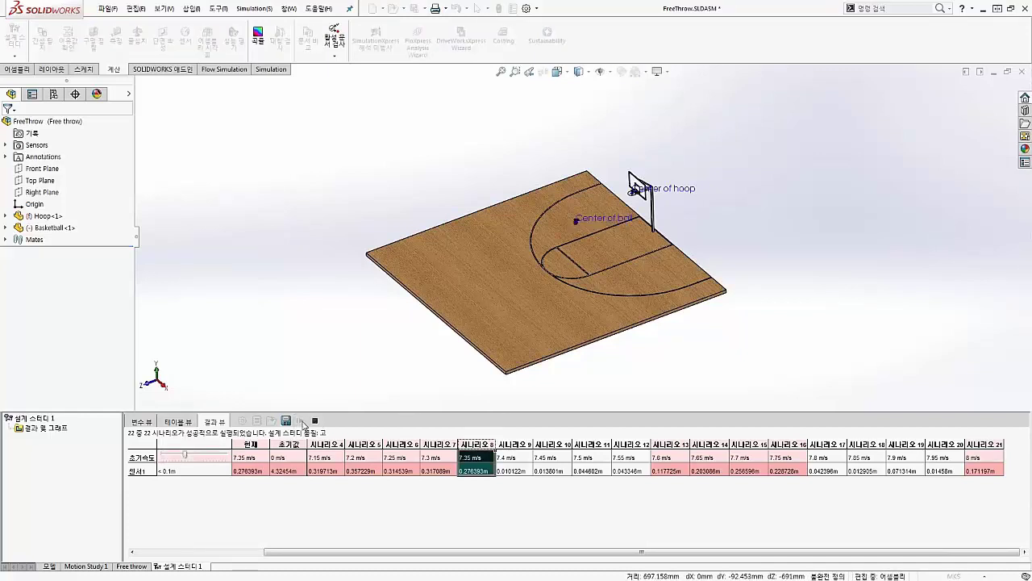
{"action": "scroll", "coordinate": [676, 172], "scroll_direction": "down", "scroll_amount": 2}
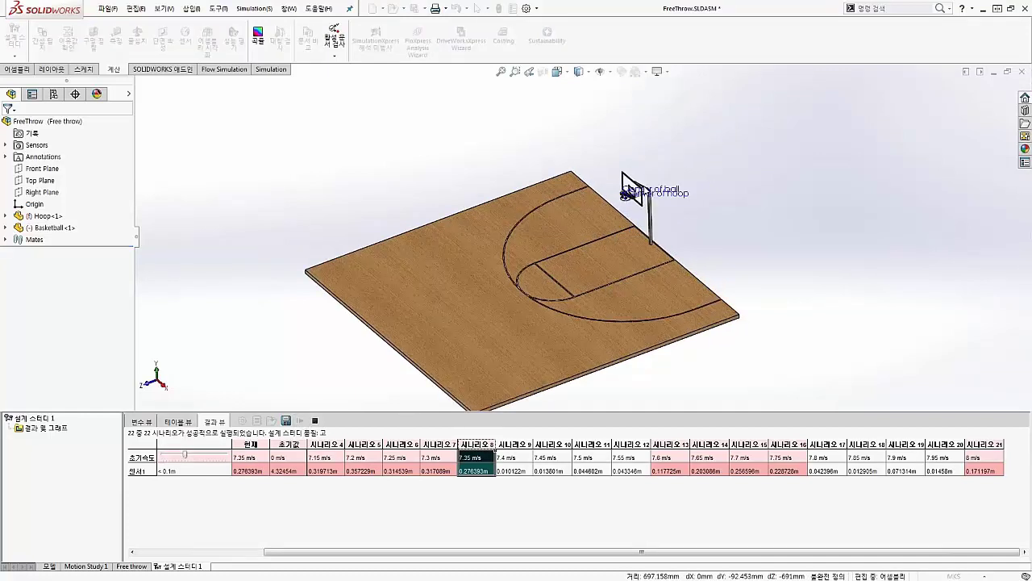
{"action": "scroll", "coordinate": [630, 179], "scroll_direction": "down", "scroll_amount": 3}
{"action": "scroll", "coordinate": [601, 230], "scroll_direction": "down", "scroll_amount": 2}
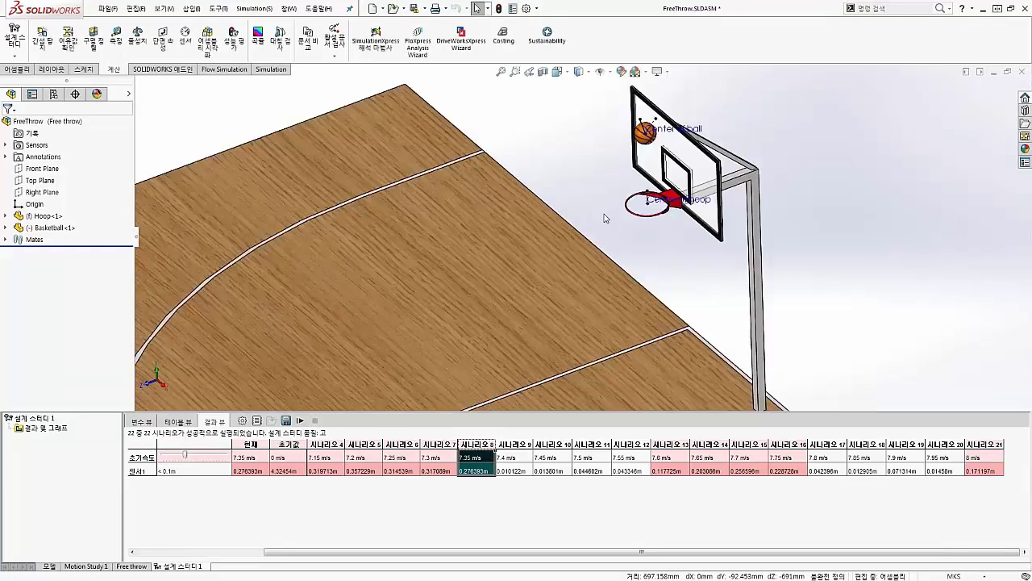
{"action": "scroll", "coordinate": [605, 217], "scroll_direction": "down", "scroll_amount": 2}
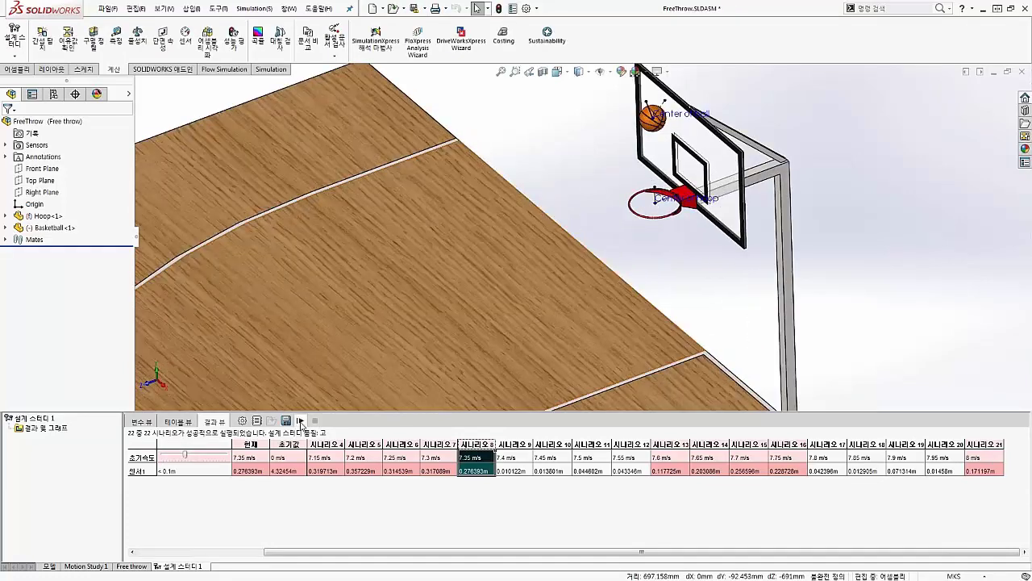
Replay the 7.35 m/s motion, load the 7.55 m/s scenario and play it to examine the ball's path at the hoop.
{"action": "left_click", "coordinate": [300, 422]}
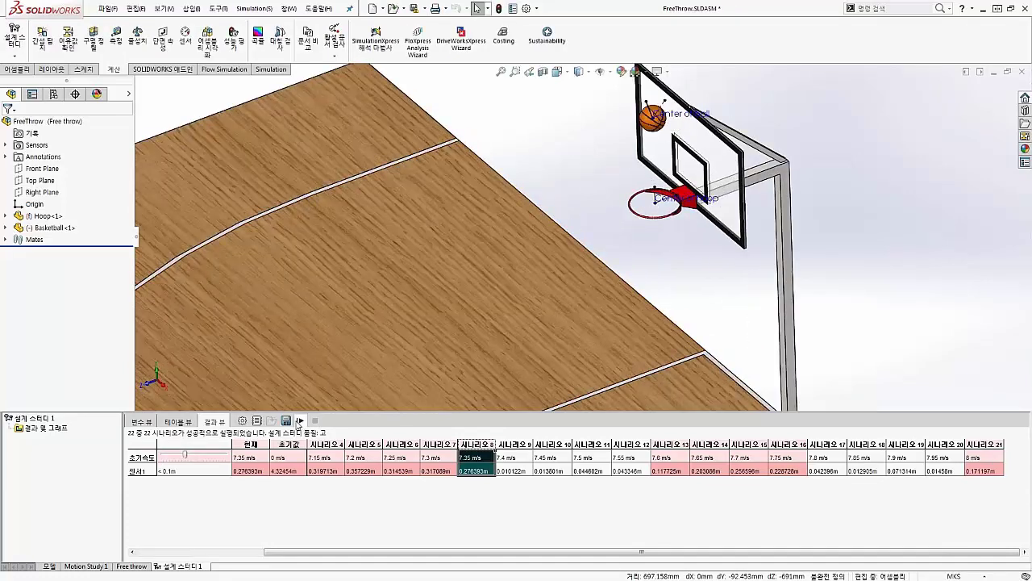
{"action": "left_click", "coordinate": [632, 457]}
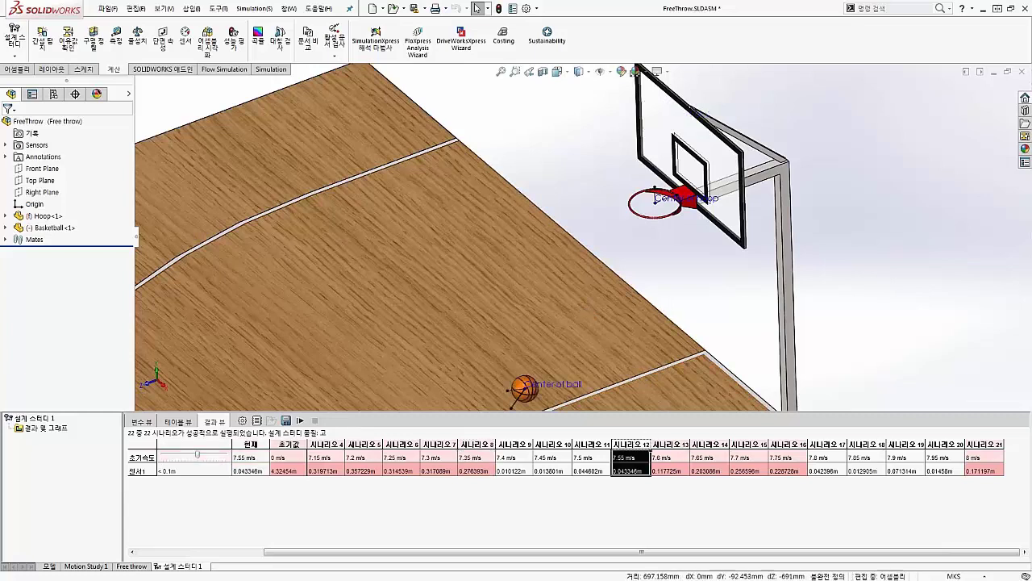
{"action": "left_click", "coordinate": [301, 421]}
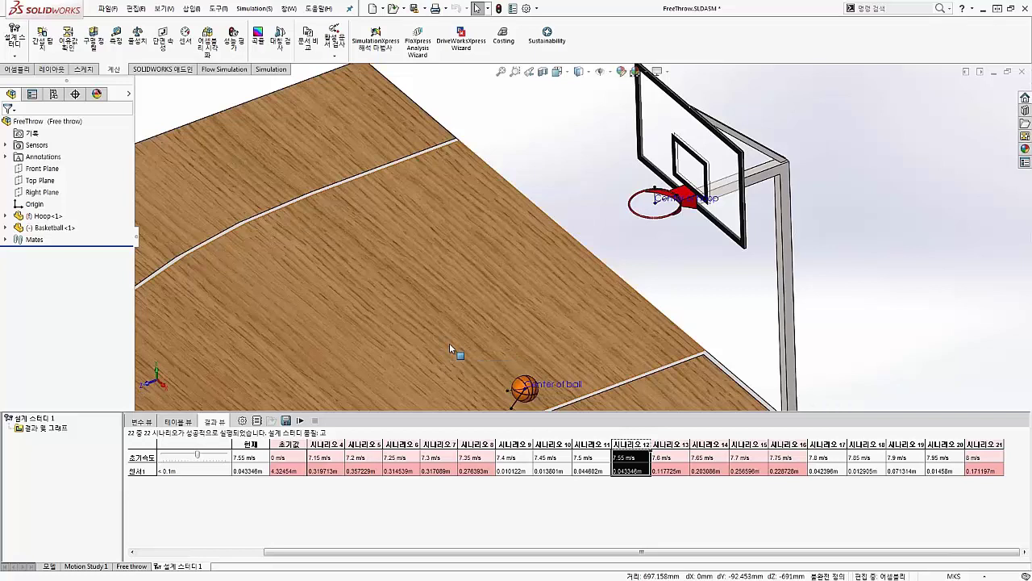
Load the 7.75 m/s and 7.95 m/s scenarios in turn and play each motion to compare the ball's paths near the hoop.
{"action": "left_click", "coordinate": [799, 457]}
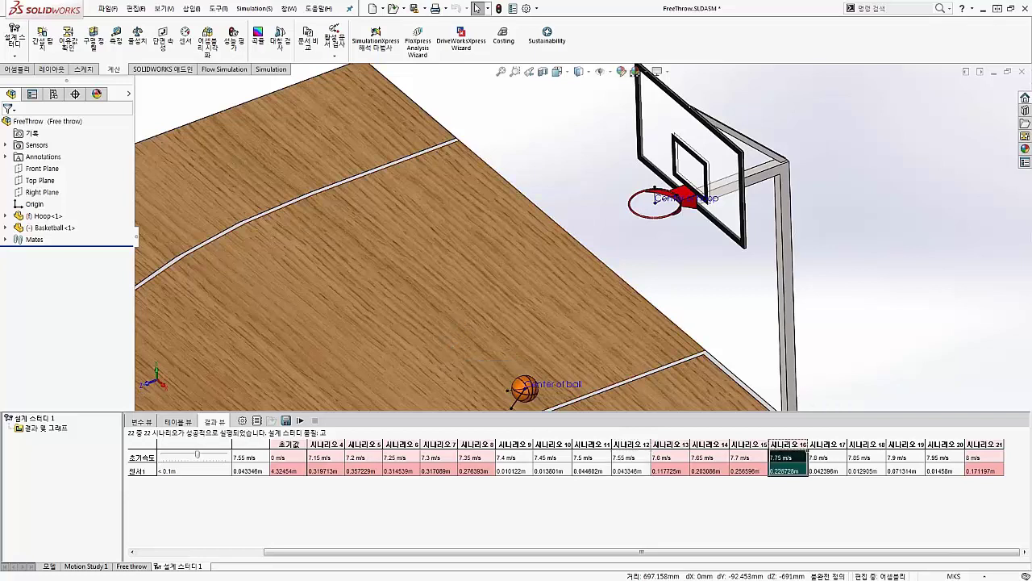
{"action": "left_click", "coordinate": [301, 420]}
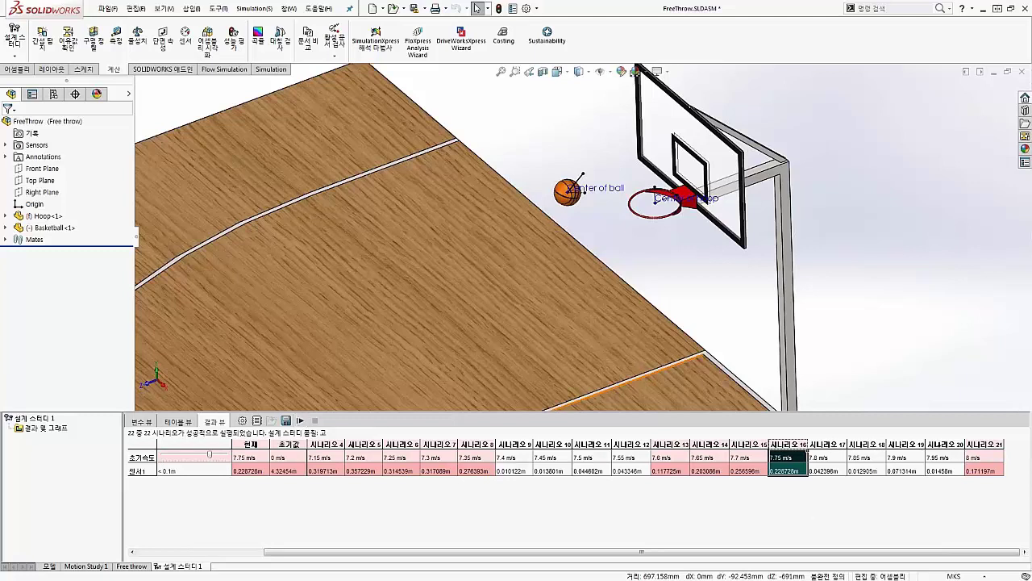
{"action": "left_click", "coordinate": [301, 421]}
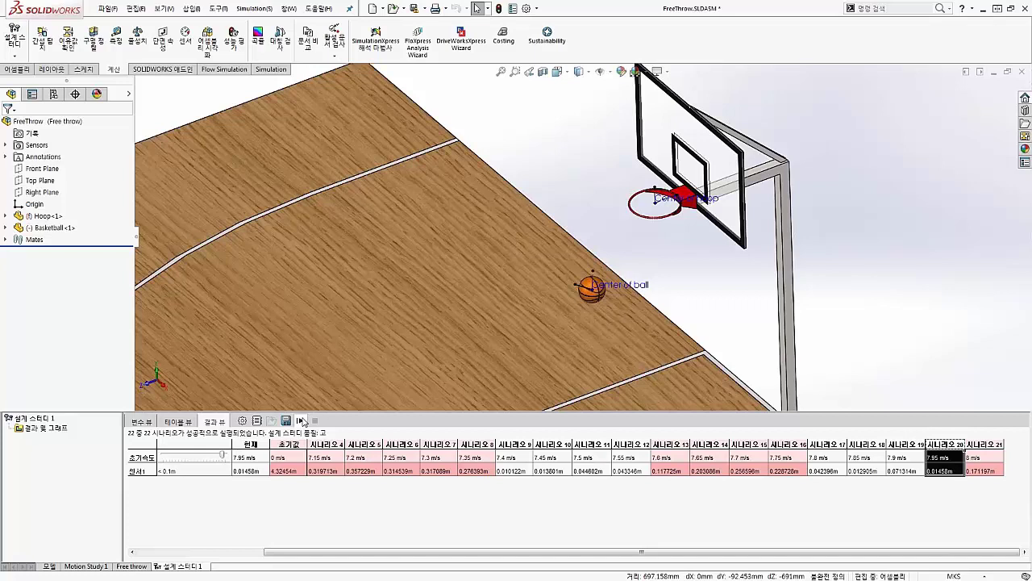
{"action": "left_click", "coordinate": [300, 421]}
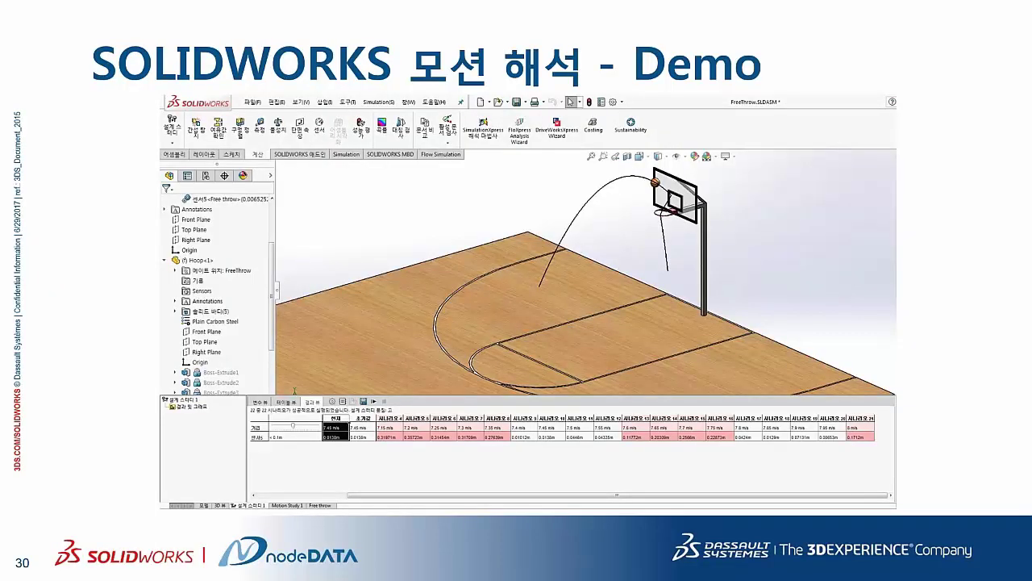
{"action": "key", "text": "Right"}
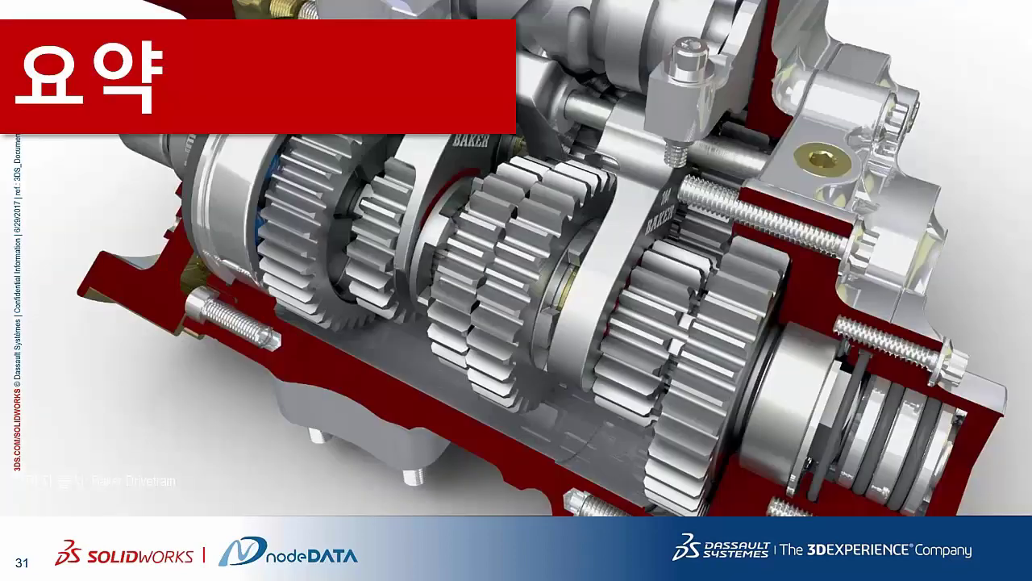
{"action": "key", "text": "Right"}
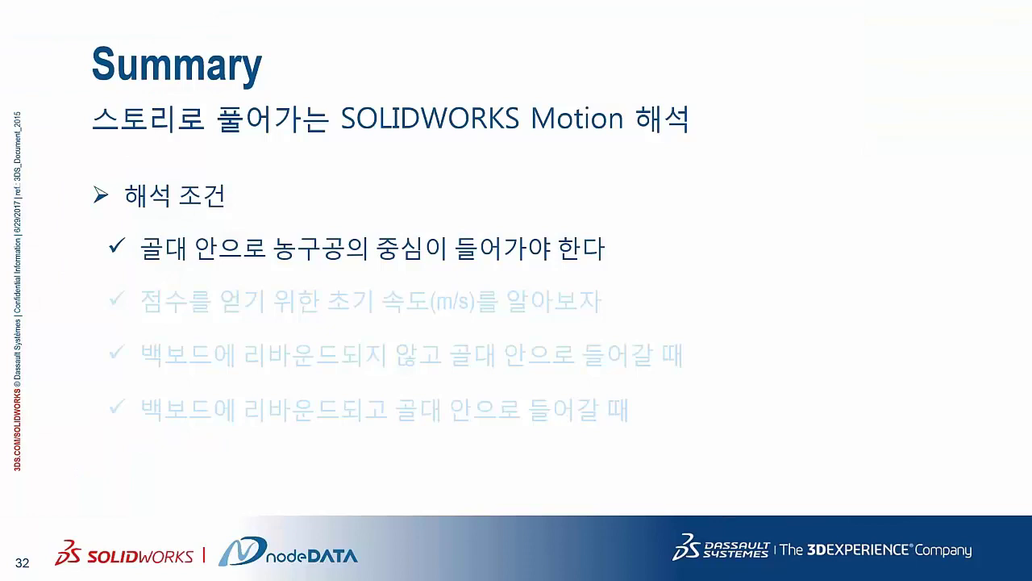
{"action": "key", "text": "Right"}
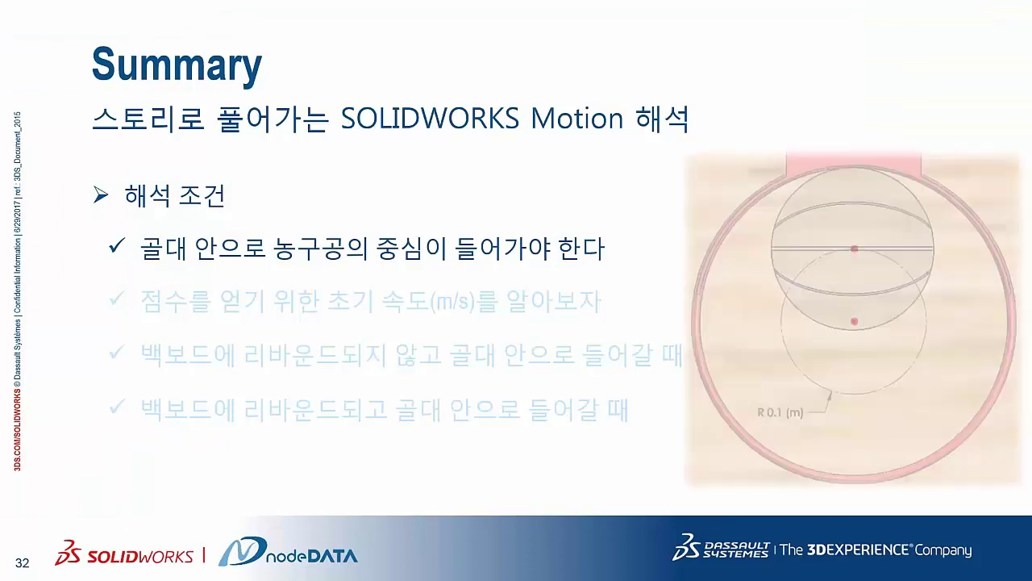